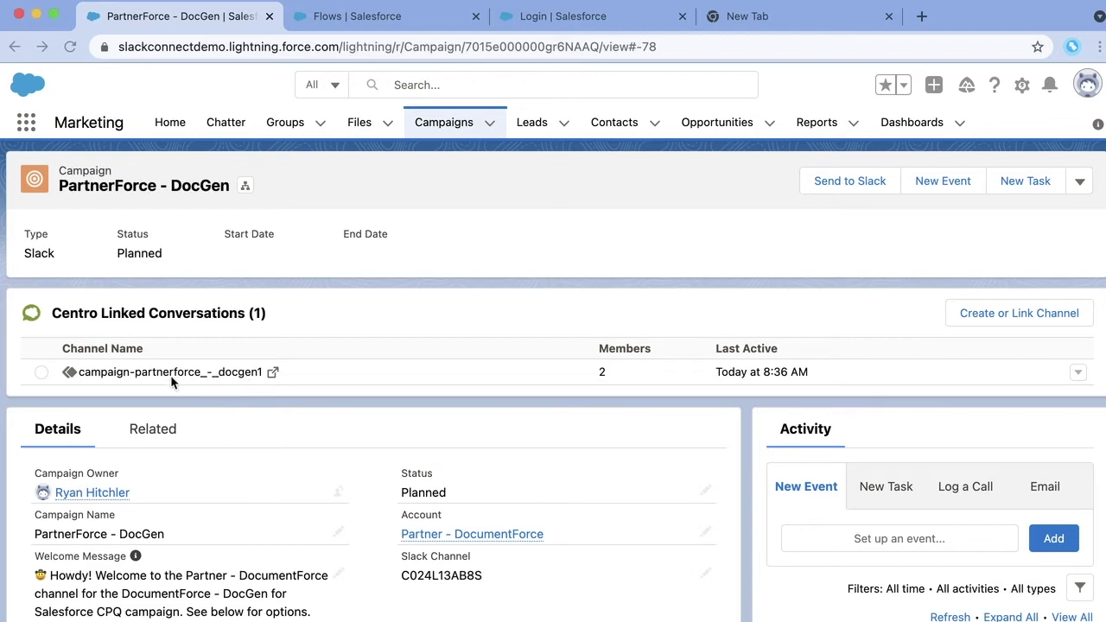
Step: Open the campaign's linked channel campaign-partnerforce_-_docgen1 in the Slack app and join it
left_click(273, 373)
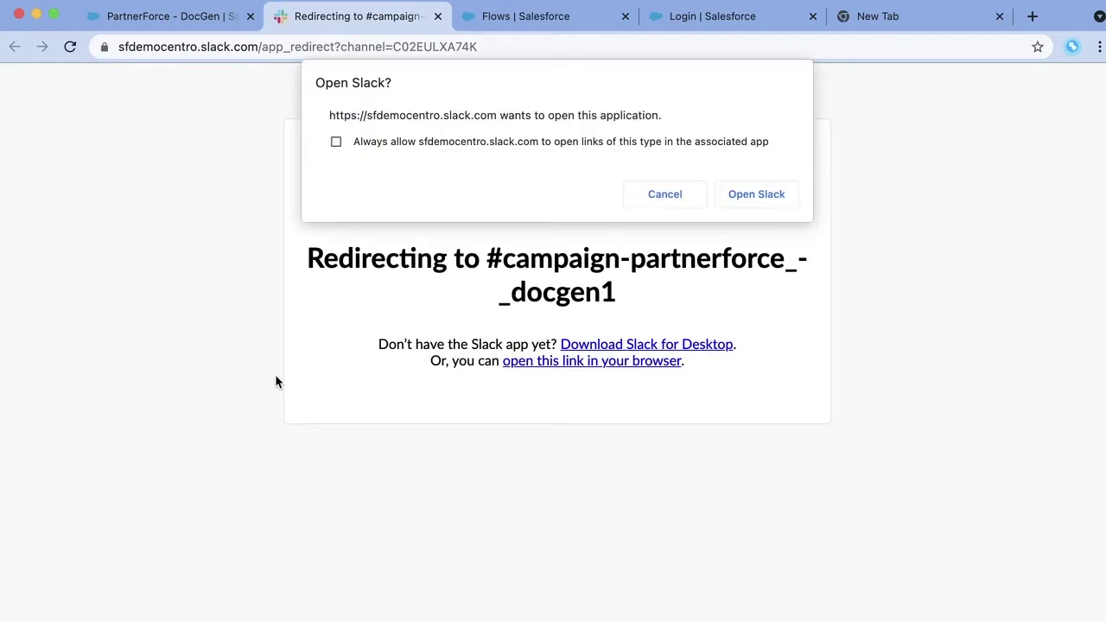
left_click(742, 195)
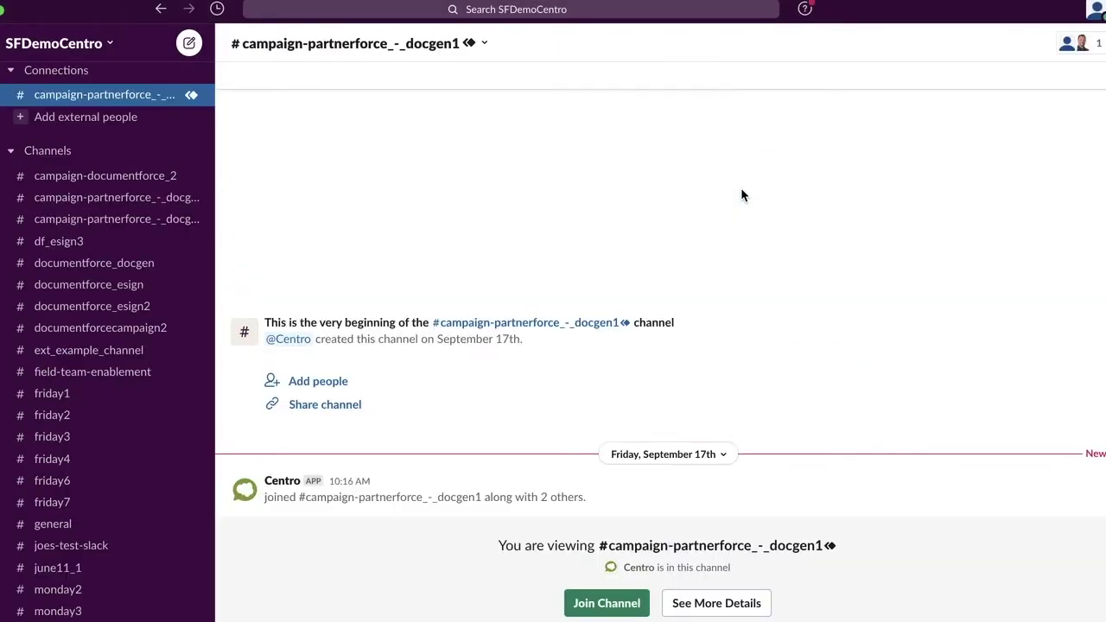
left_click(608, 603)
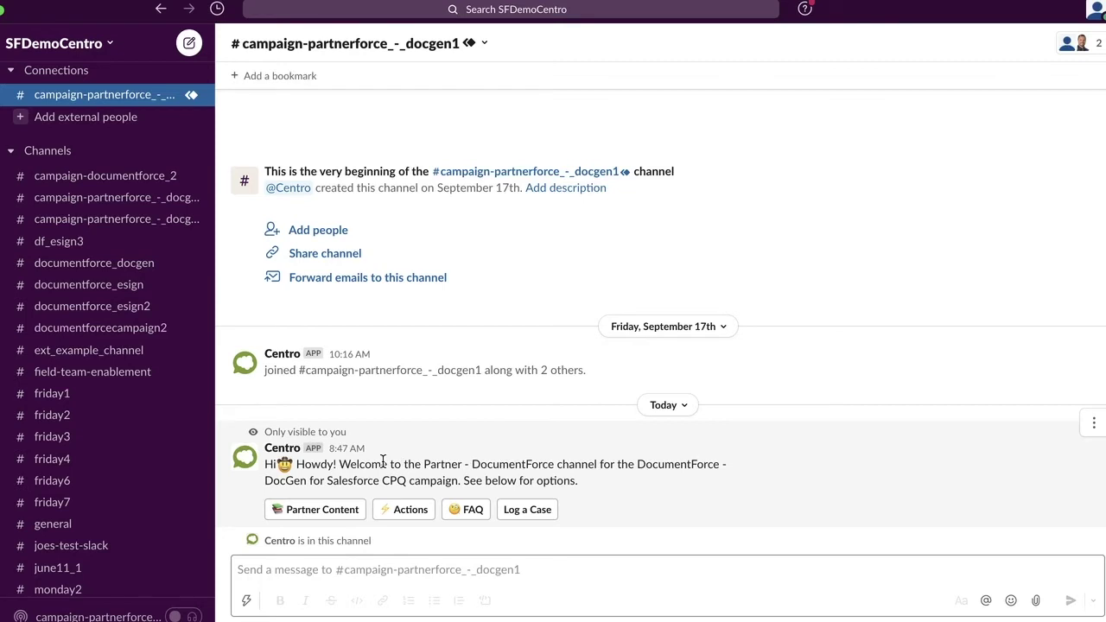
Step: Request the partner content from the channel's welcome message and display the Success Story
left_click(318, 510)
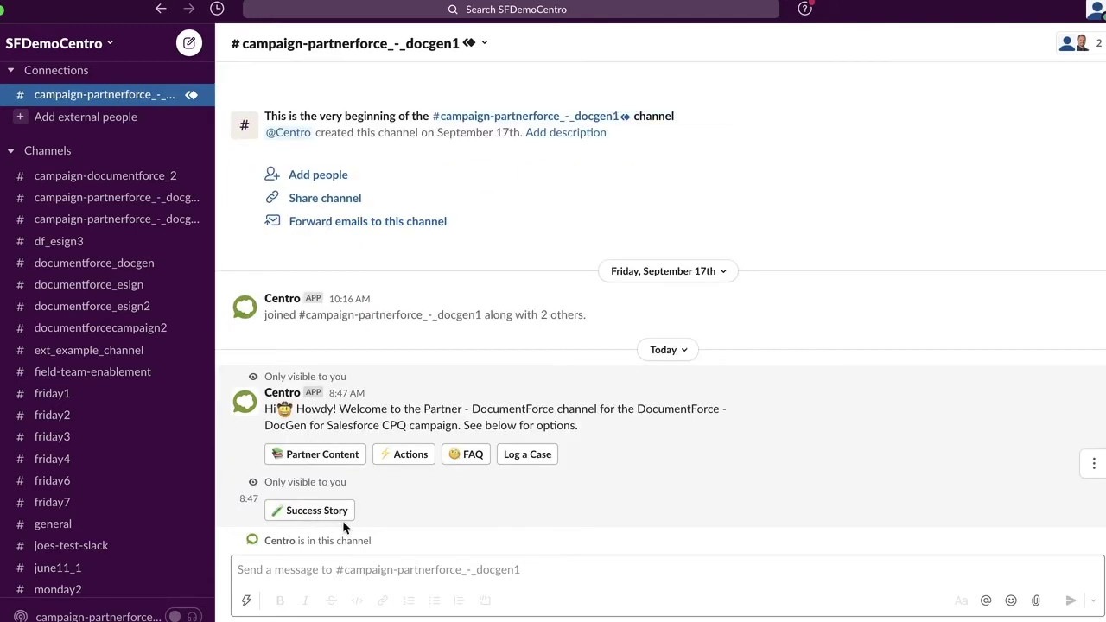
left_click(318, 512)
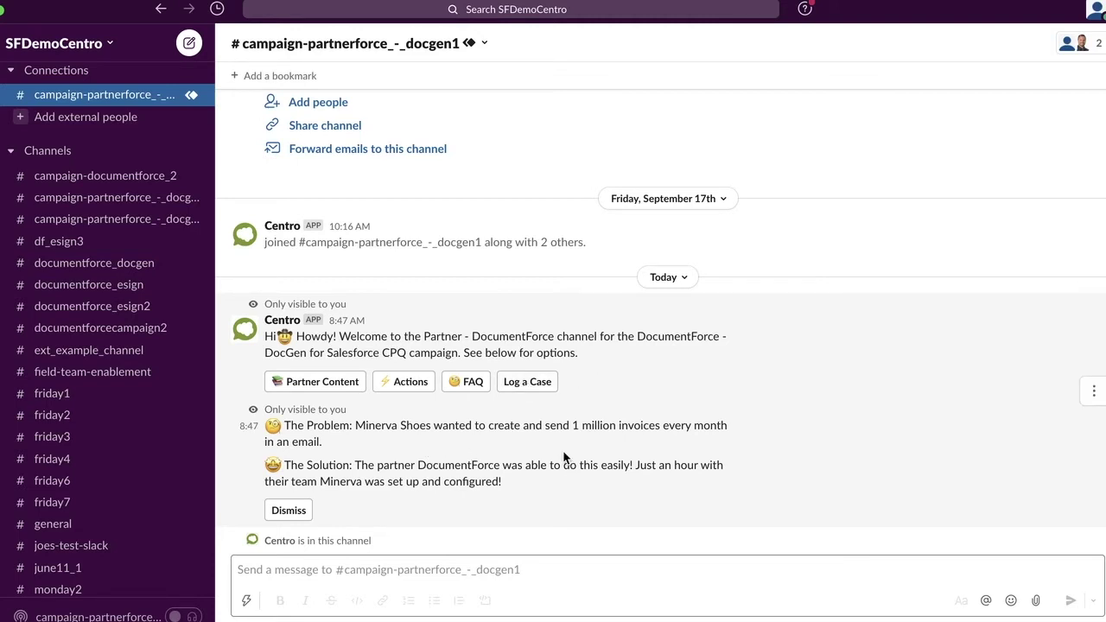
Step: Open the case form from the welcome message's Log a Case option and cancel it without saving
left_click(541, 382)
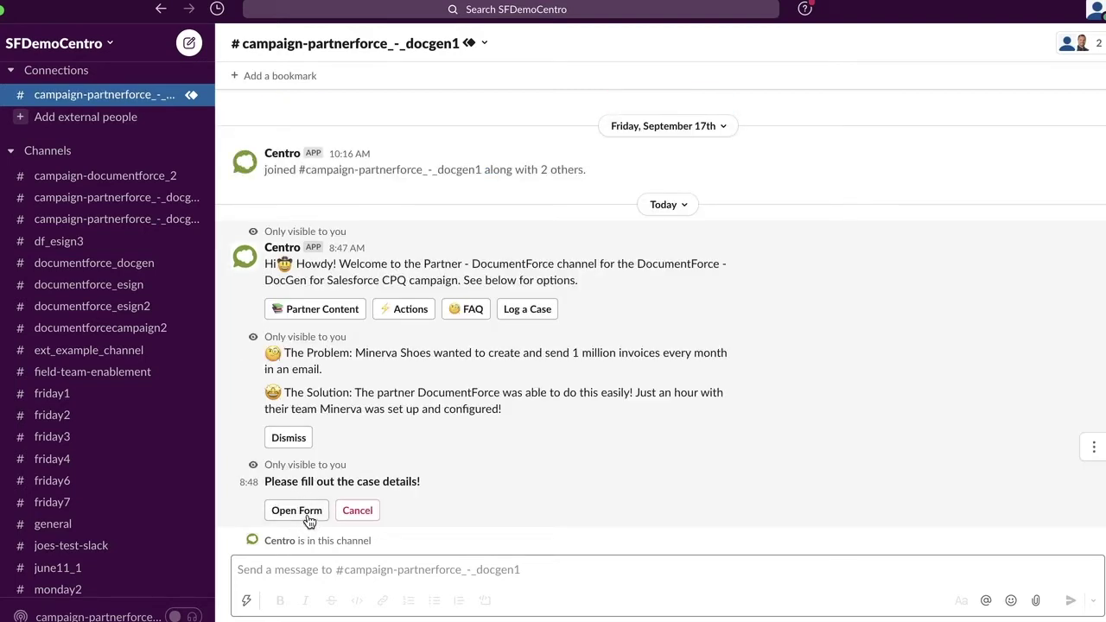
left_click(296, 511)
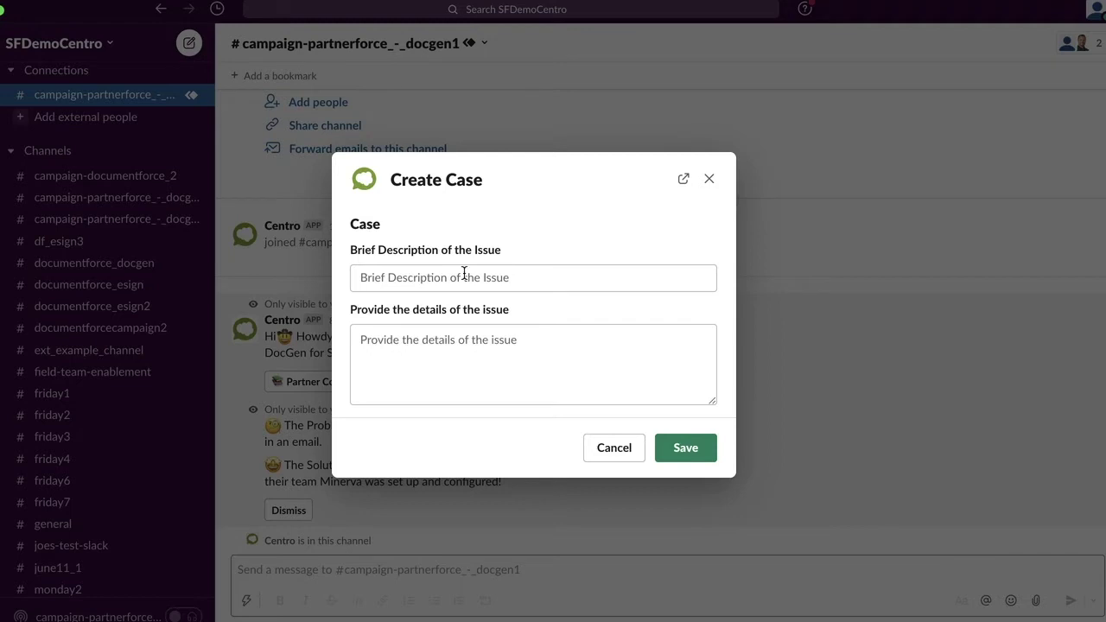
left_click(603, 452)
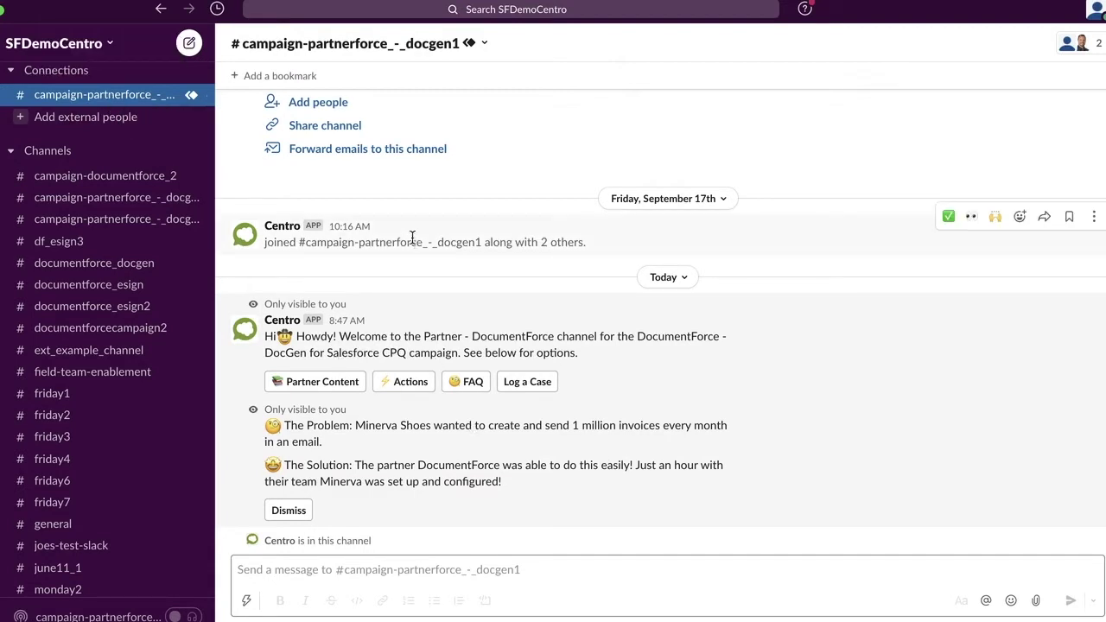
Step: Open the Centro Welcome On Join workflow for editing in Workflow Builder
left_click(106, 47)
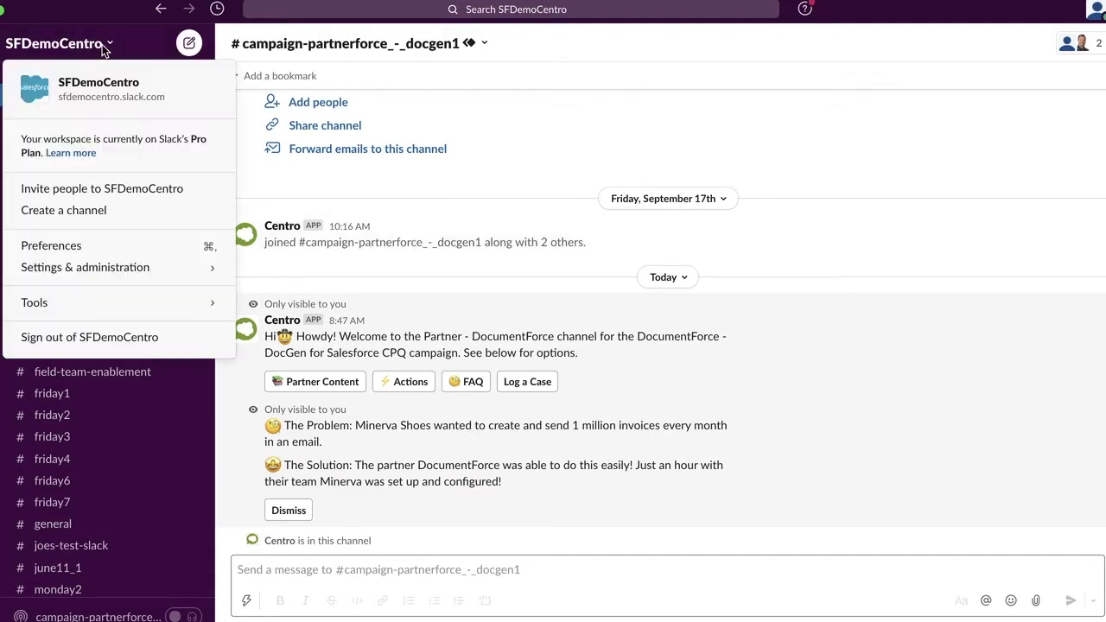
mouse_move(168, 304)
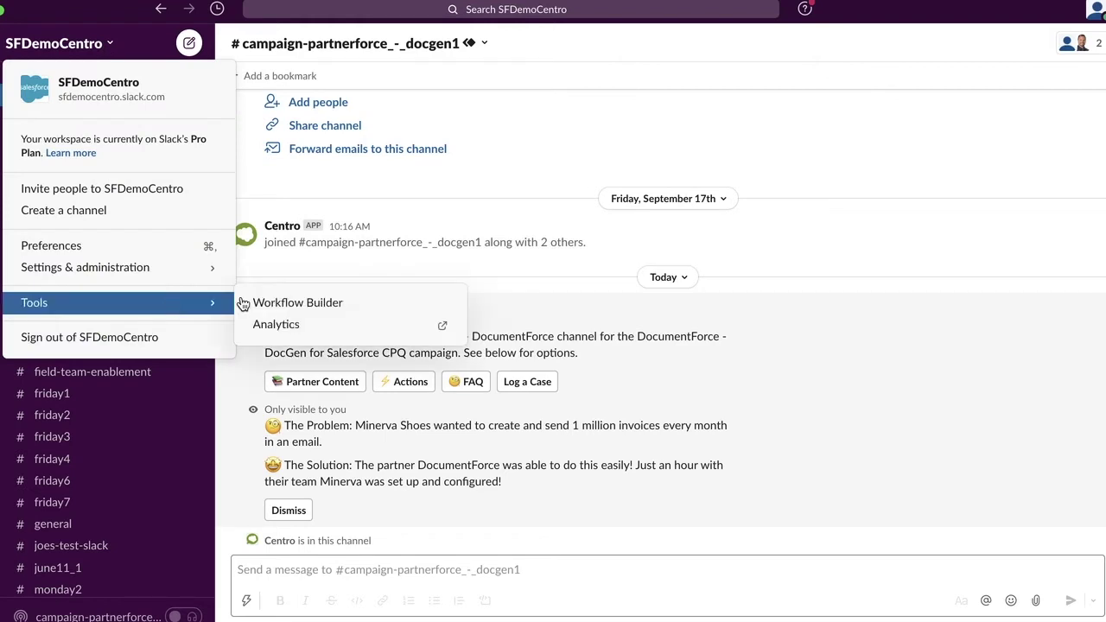
left_click(312, 305)
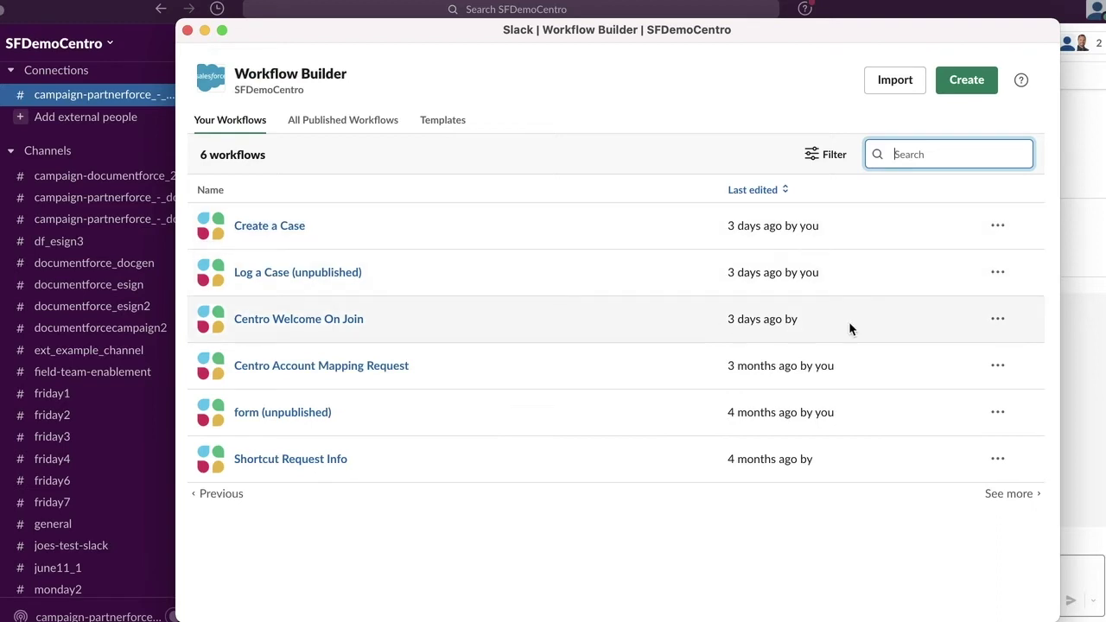
left_click(999, 319)
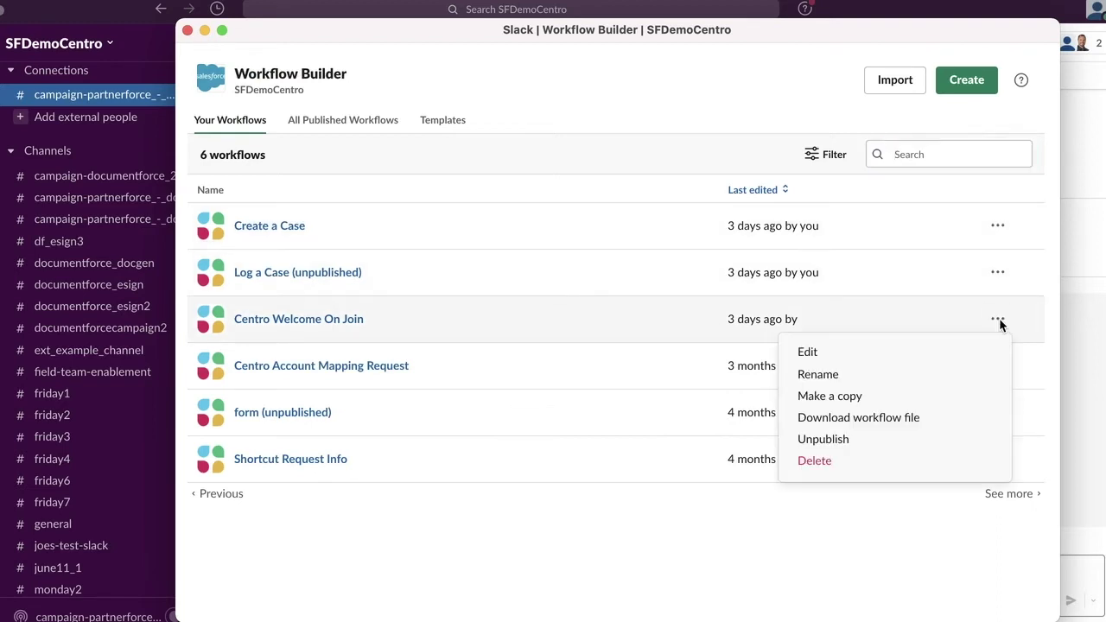
left_click(913, 358)
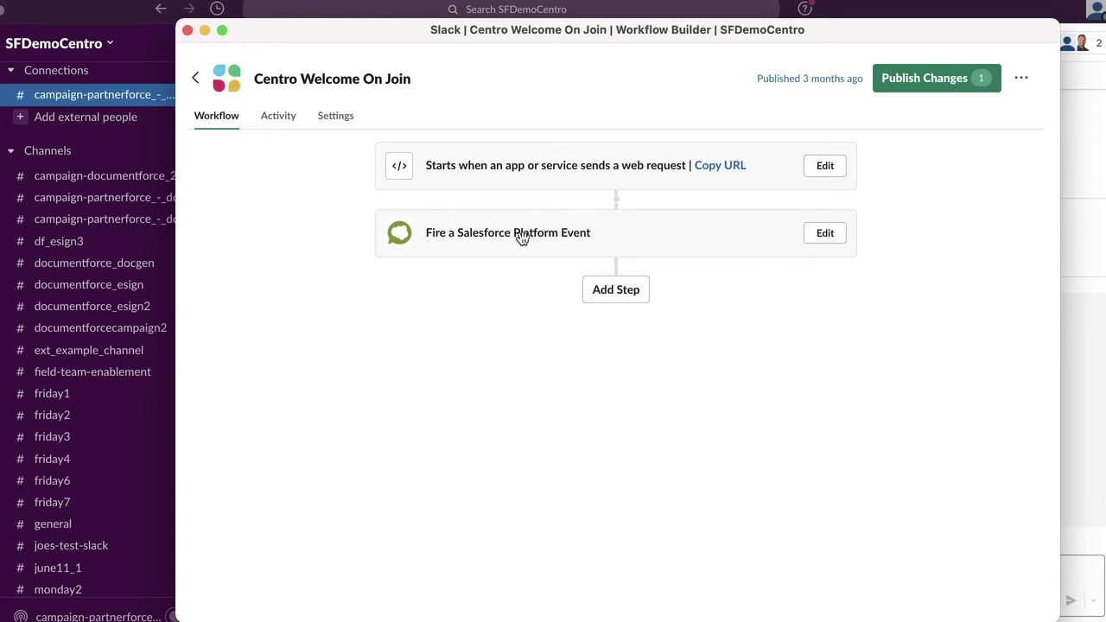
Step: Review the field settings of the Fire a Salesforce Platform Event step, discard any changes and close Workflow Builder
left_click(834, 245)
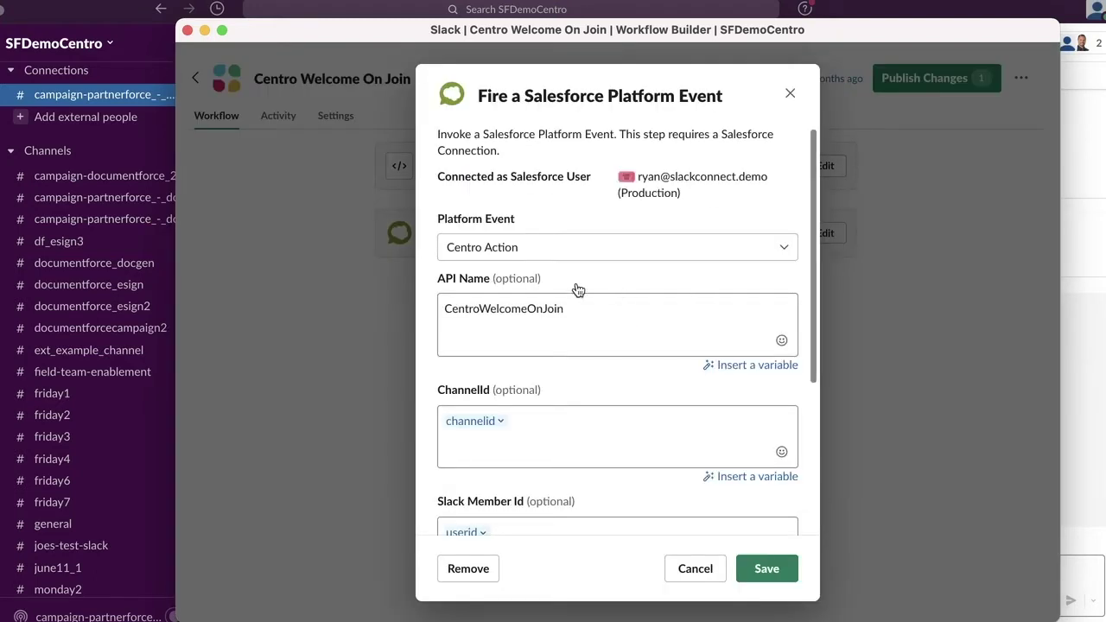
scroll(579, 290, "down", 1)
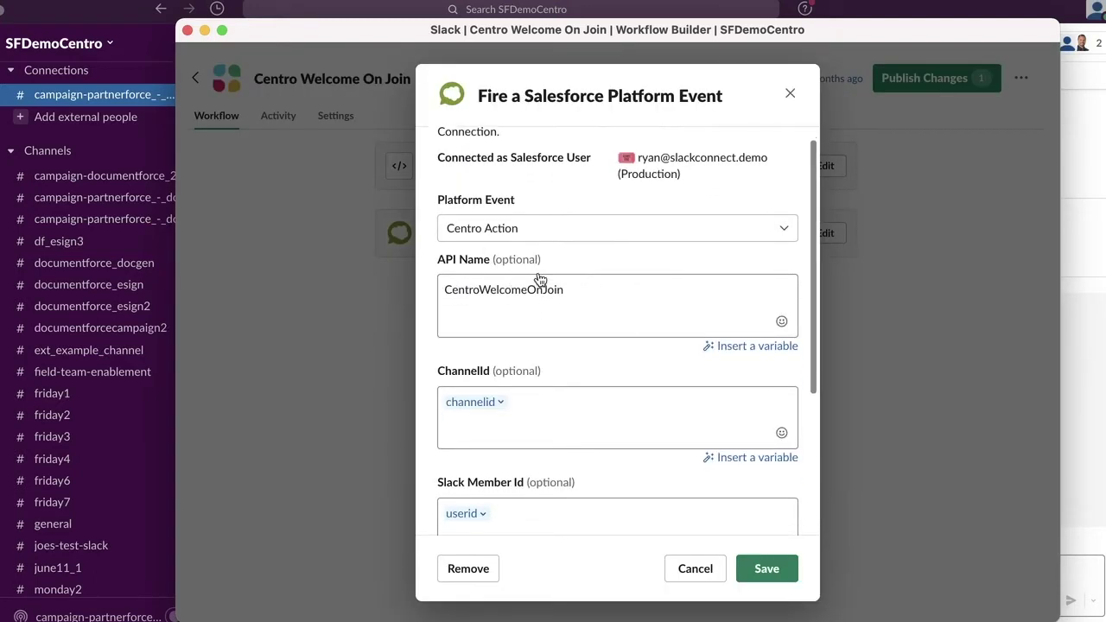
scroll(541, 279, "down", 2)
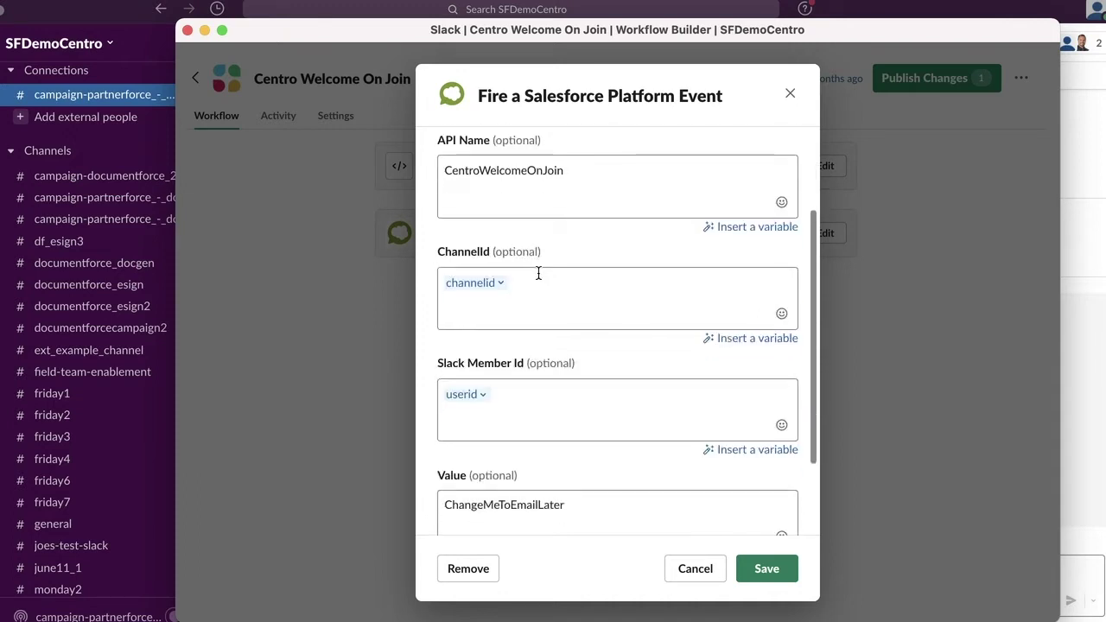
scroll(539, 275, "down", 3)
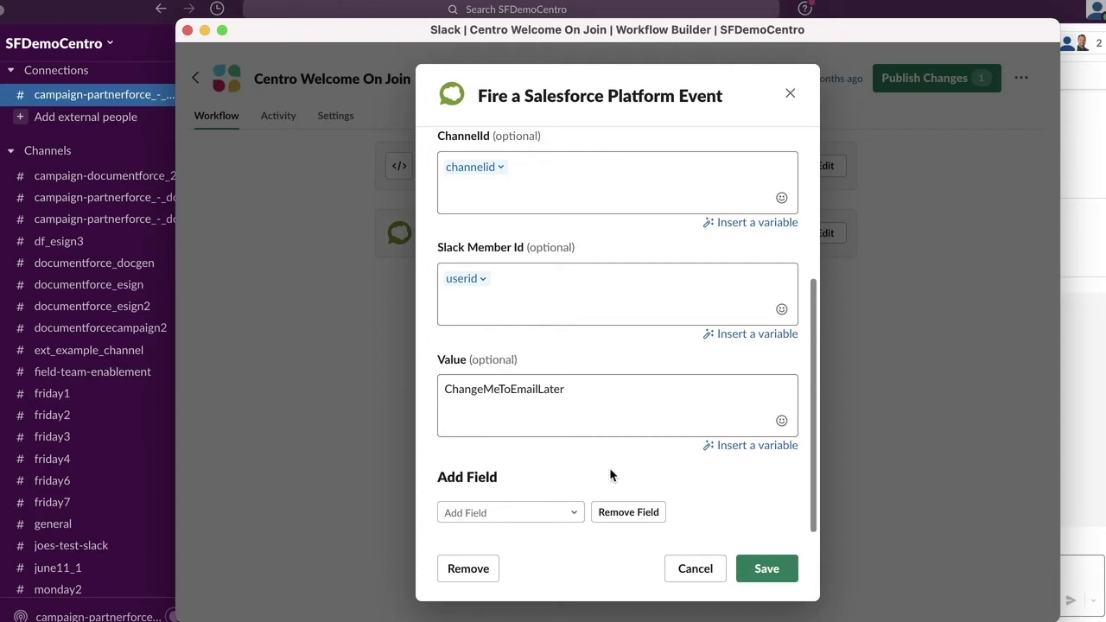
scroll(610, 474, "up", 6)
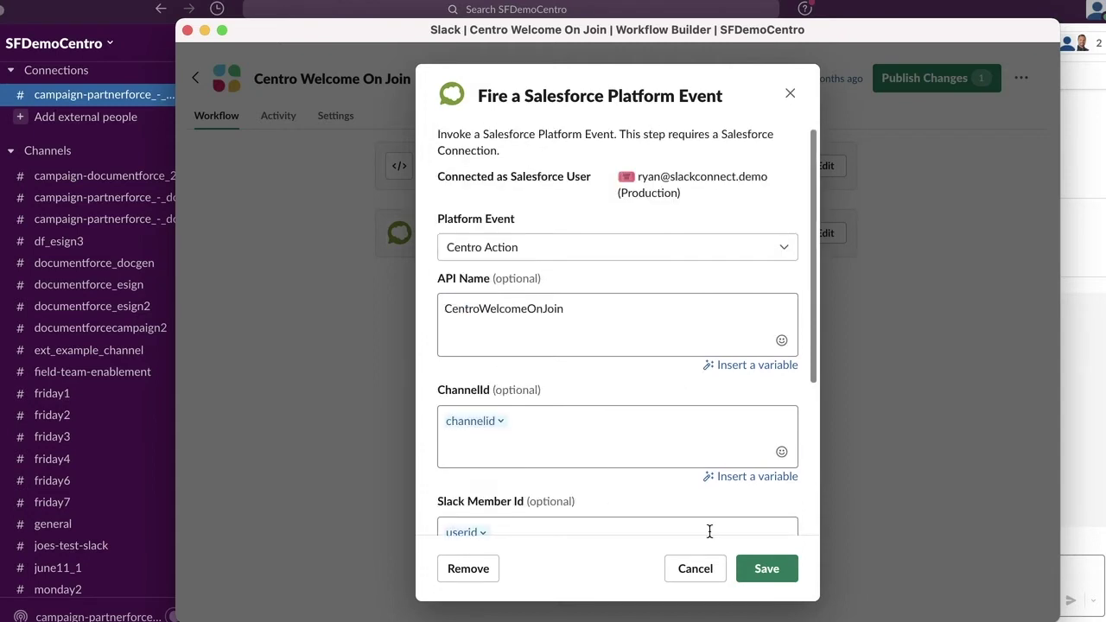
left_click(698, 574)
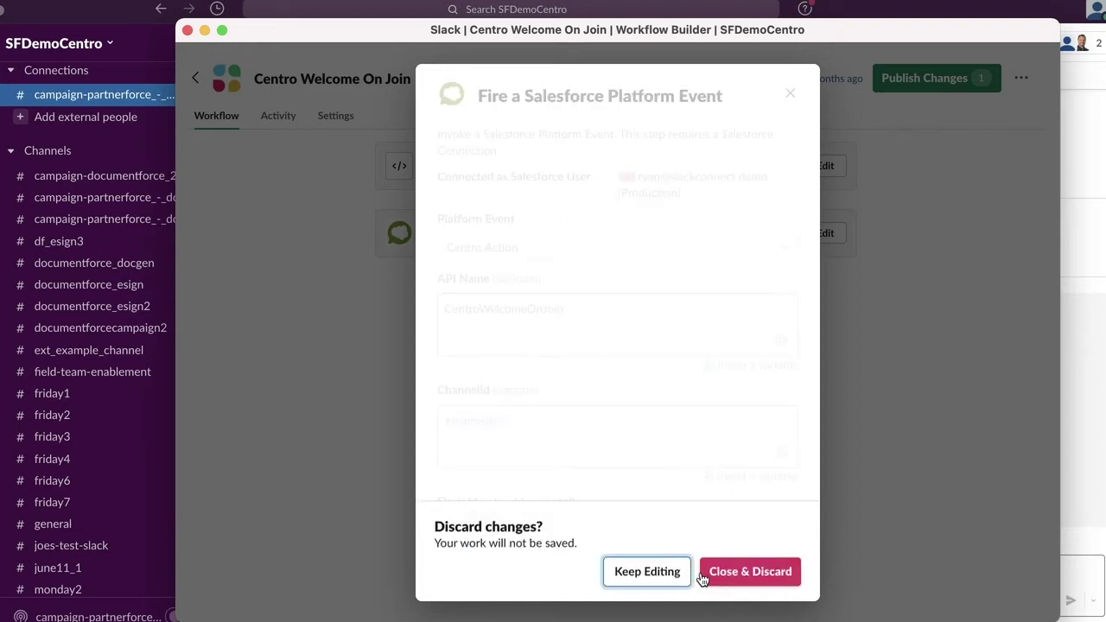
left_click(772, 577)
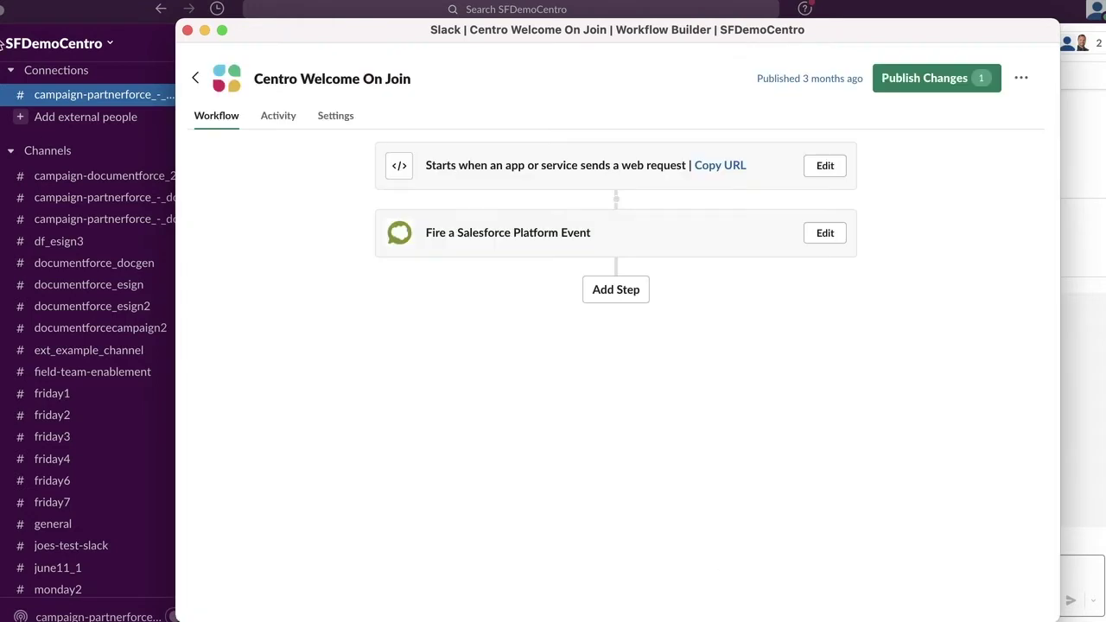
left_click(188, 29)
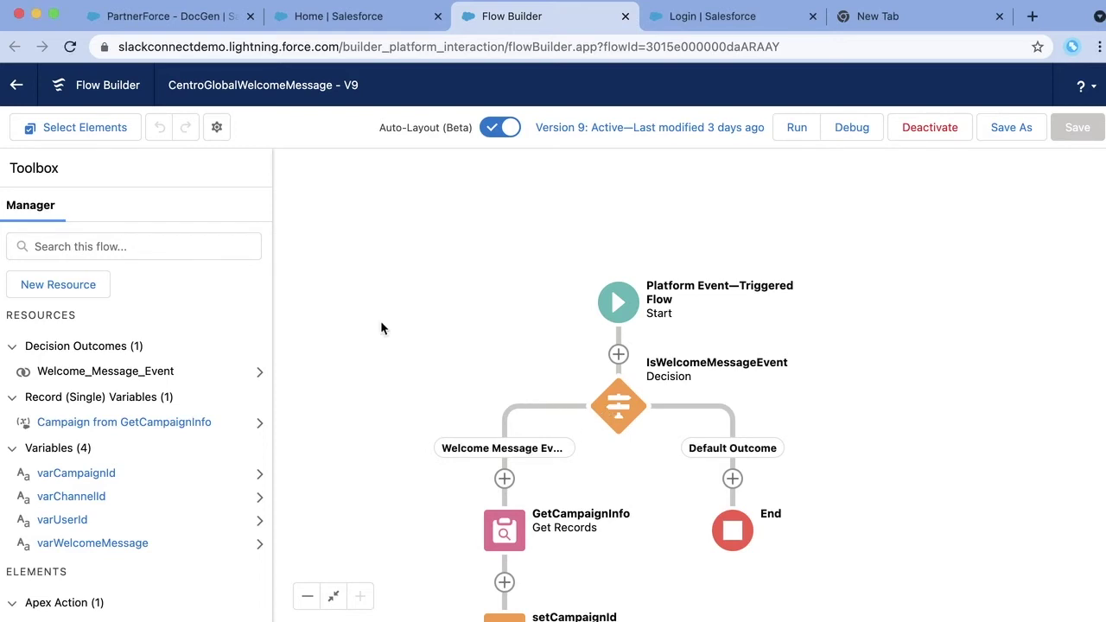
Step: In Salesforce Flow Builder, open the Post Welcome Message action of the CentroGlobalWelcomeMessage flow and review its message and ephemeral options
scroll(388, 199, "down", 5)
scroll(401, 302, "down", 6)
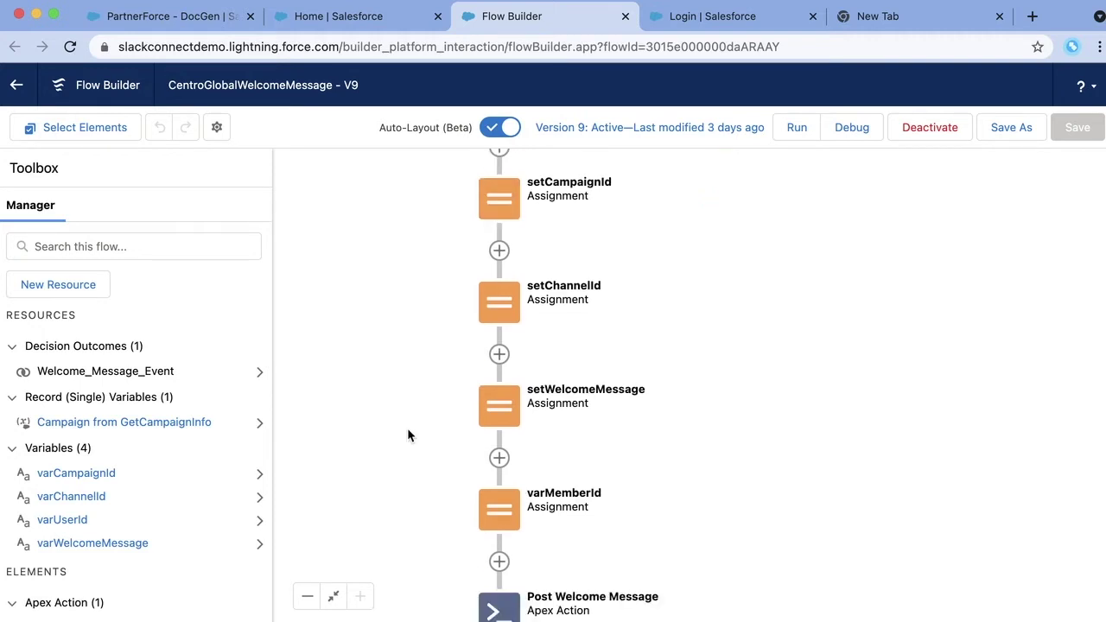
left_click_drag(408, 430, 395, 246)
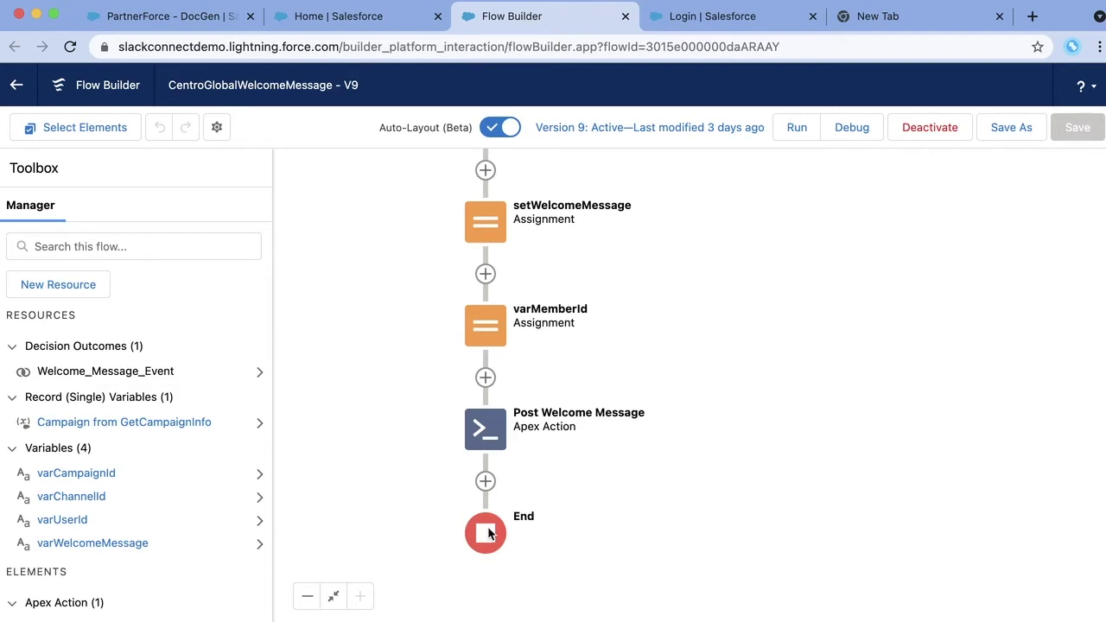
double_click(480, 439)
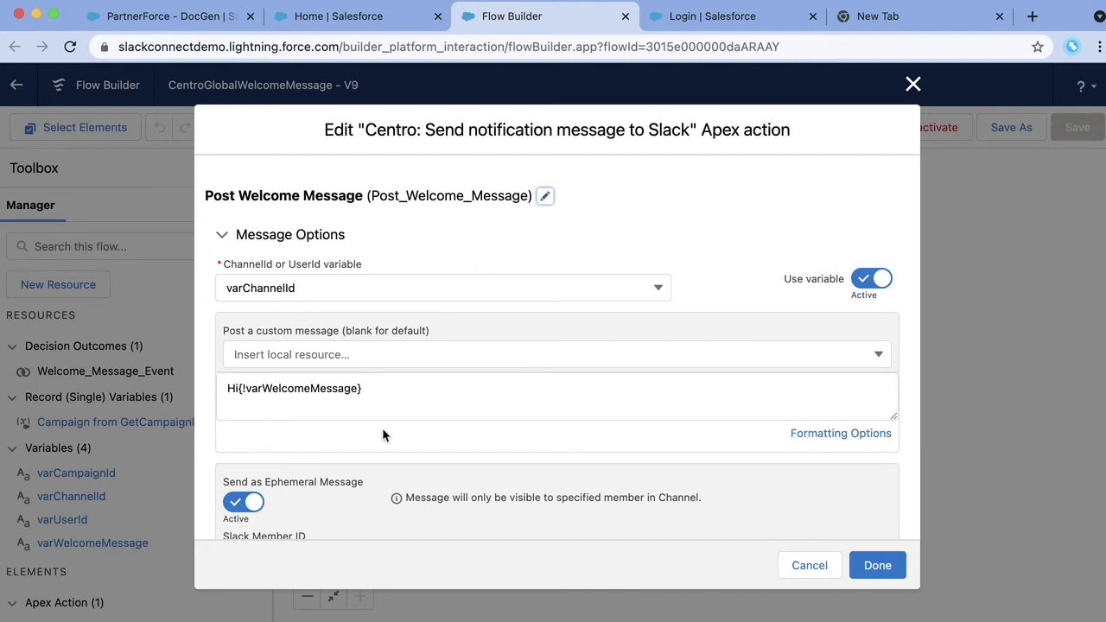
scroll(381, 417, "down", 1)
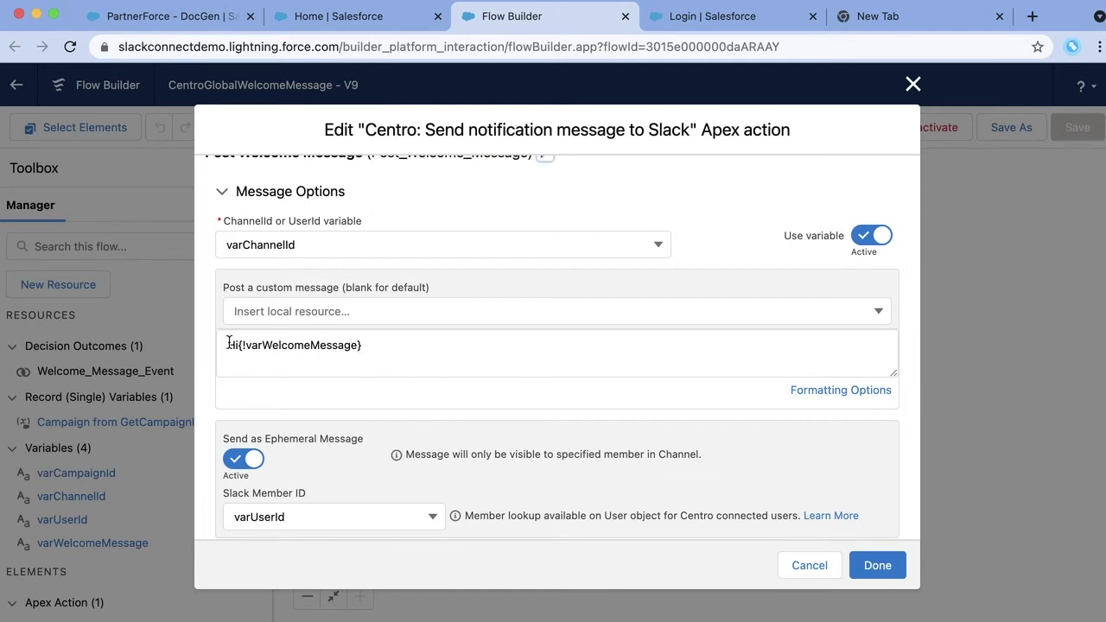
scroll(395, 357, "down", 2)
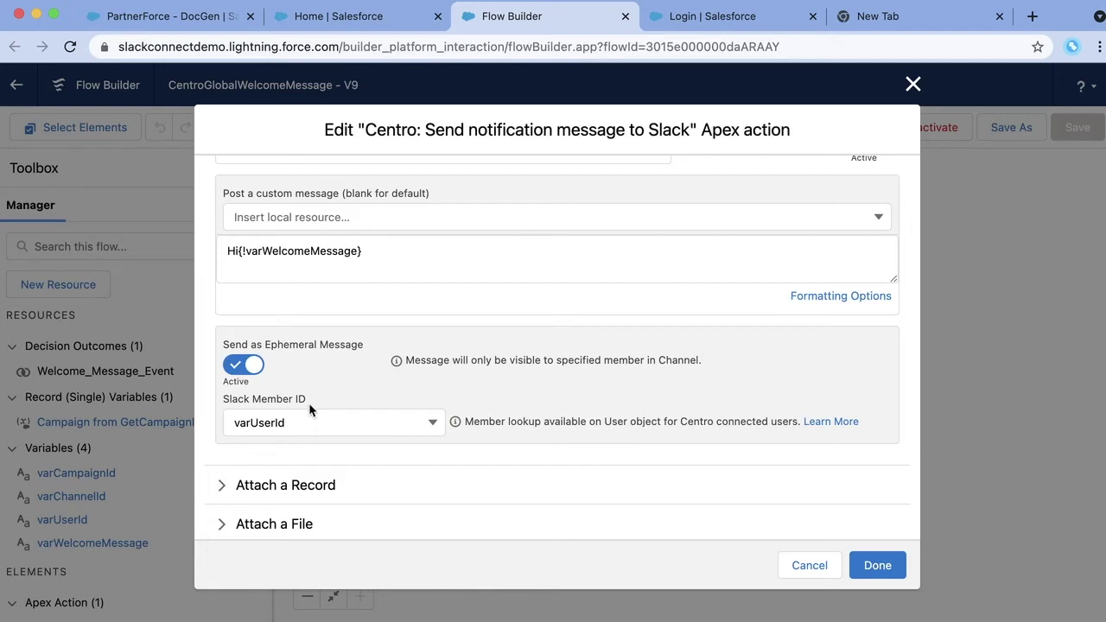
scroll(309, 403, "down", 3)
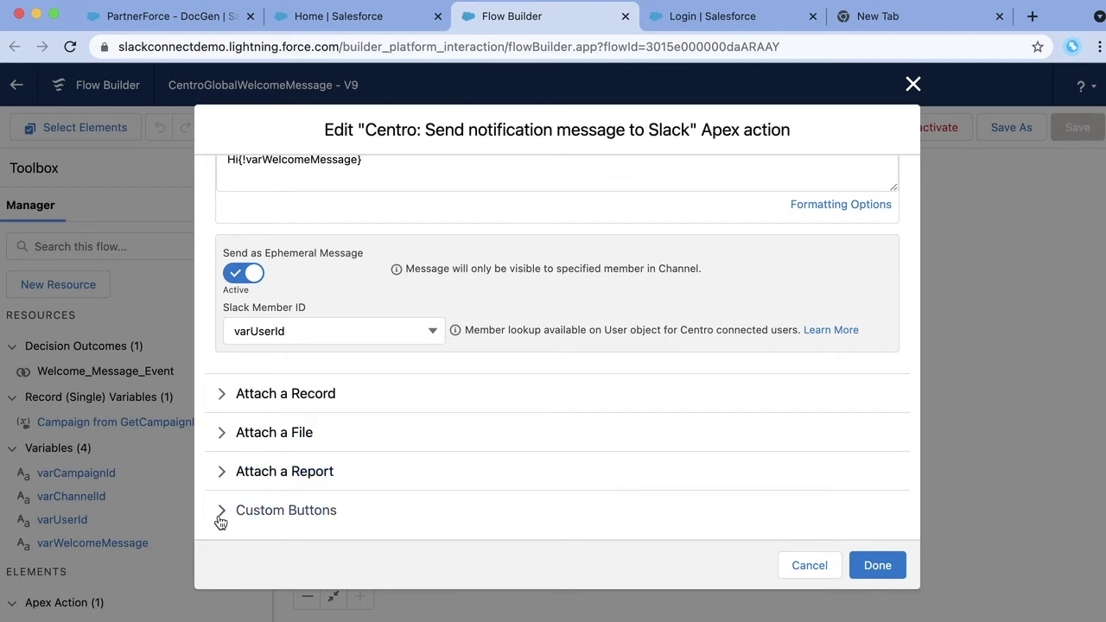
Step: Expand the action's Custom Buttons and review the label, API name and behavior of the Partner Content button
left_click(294, 510)
scroll(452, 489, "down", 3)
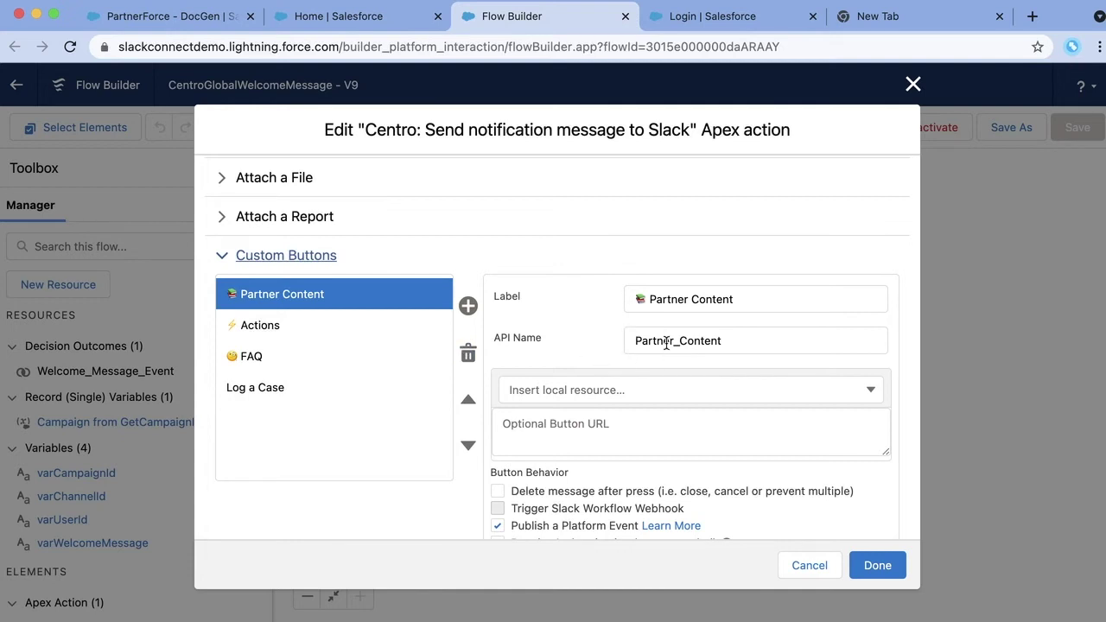
scroll(667, 342, "down", 1)
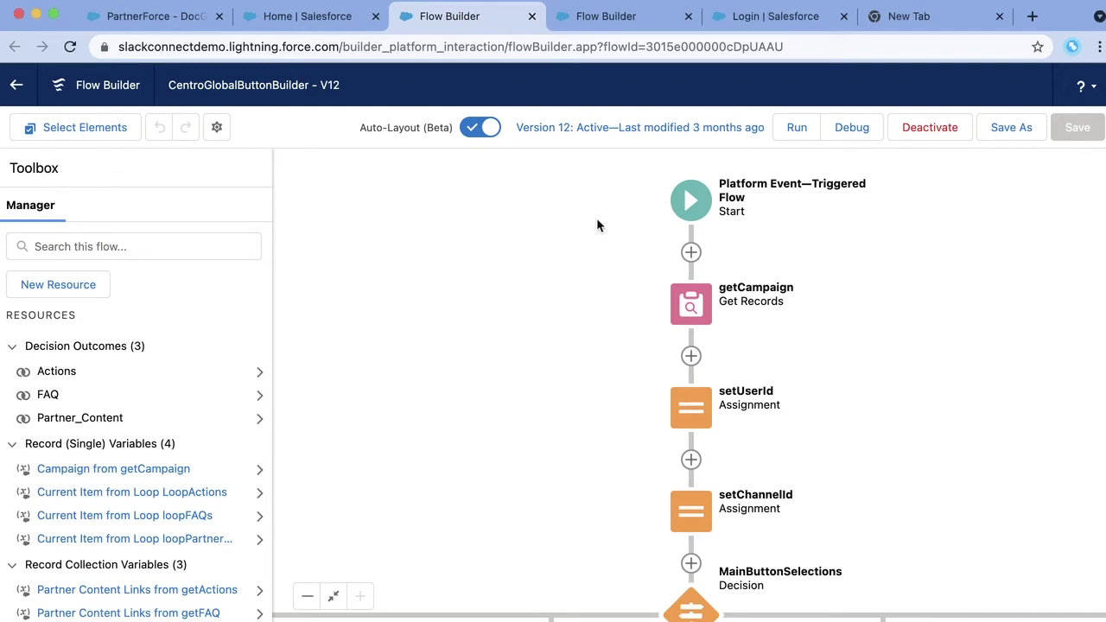
Step: Examine the CentroGlobalButtonBuilder flow's Partner Content and Actions branches, from the MainButtonSelections decision through the loops to the Apex actions posting buttons
scroll(500, 363, "down", 5)
scroll(501, 363, "left", 5)
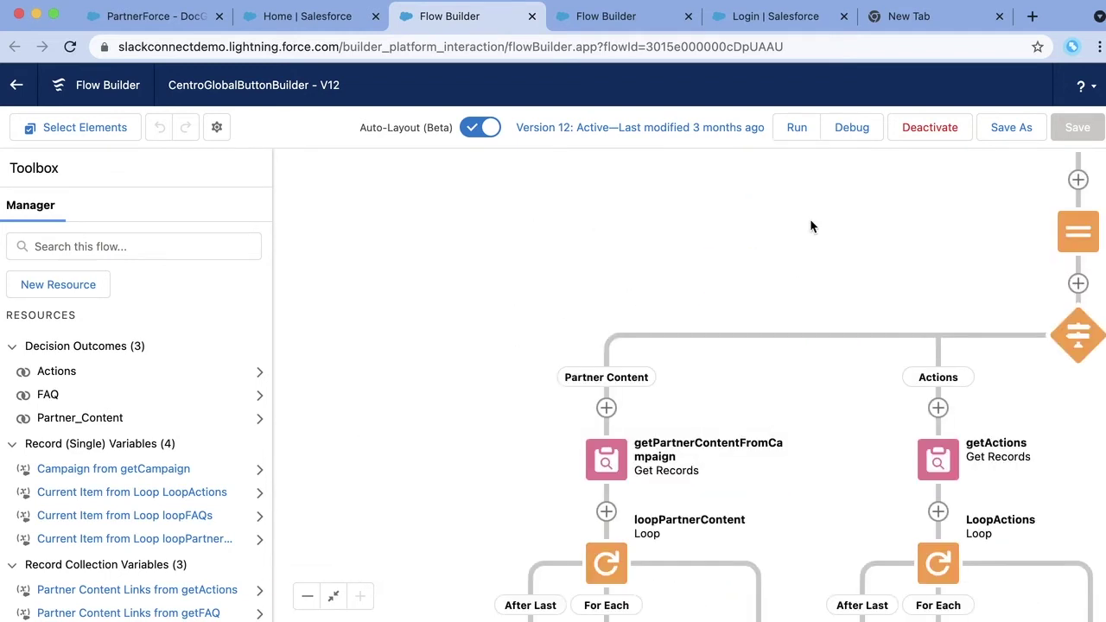
scroll(757, 230, "right", 1)
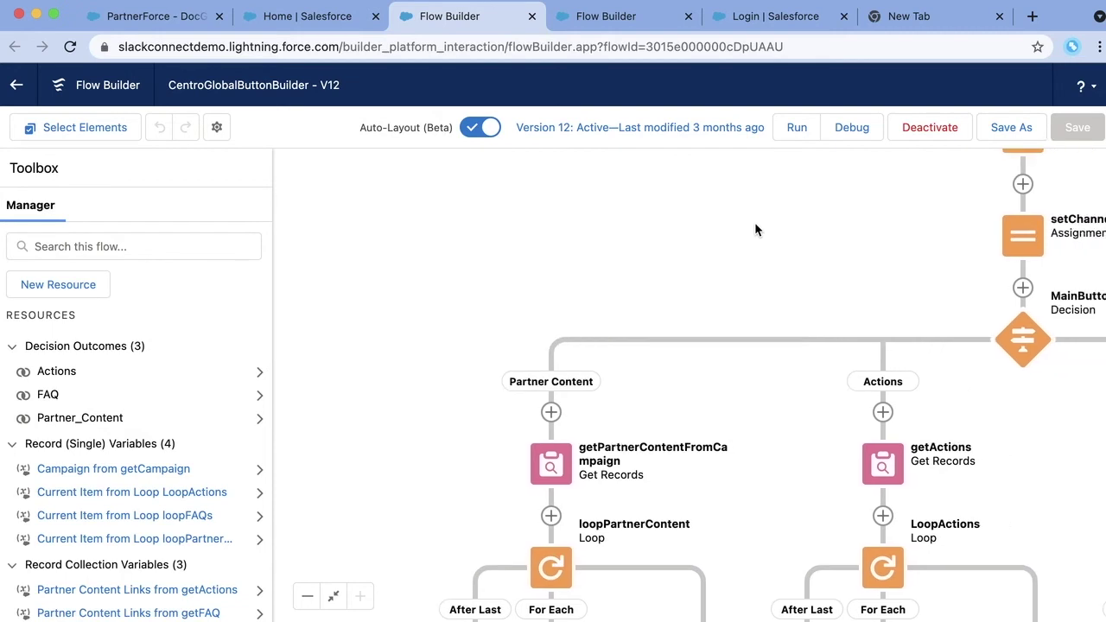
left_click_drag(759, 250, 691, 200)
left_click_drag(714, 363, 671, 255)
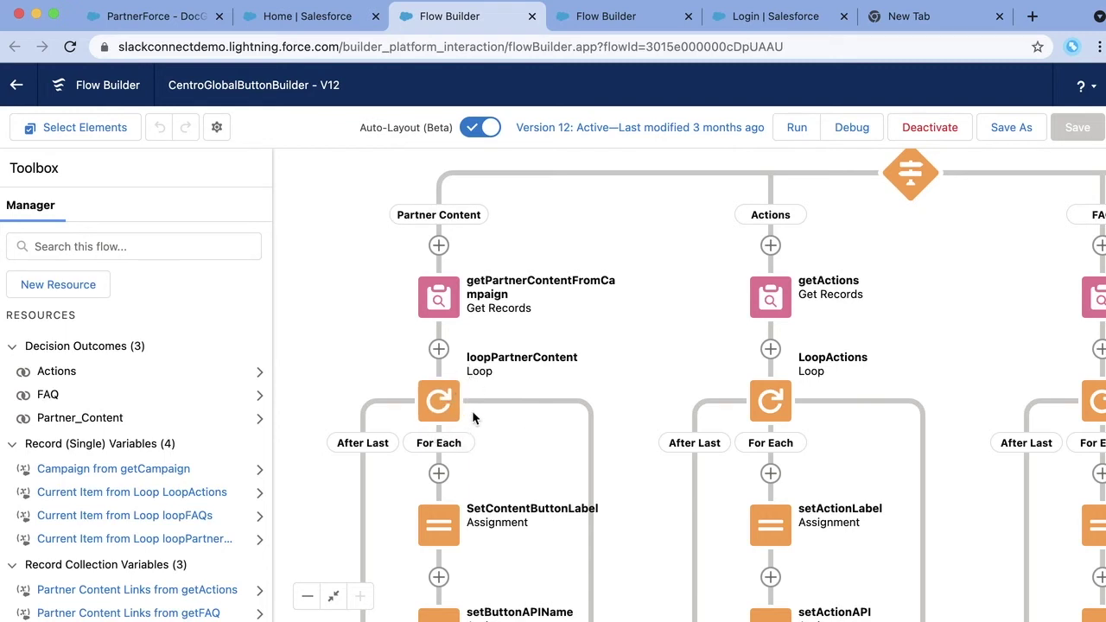
scroll(509, 459, "down", 2)
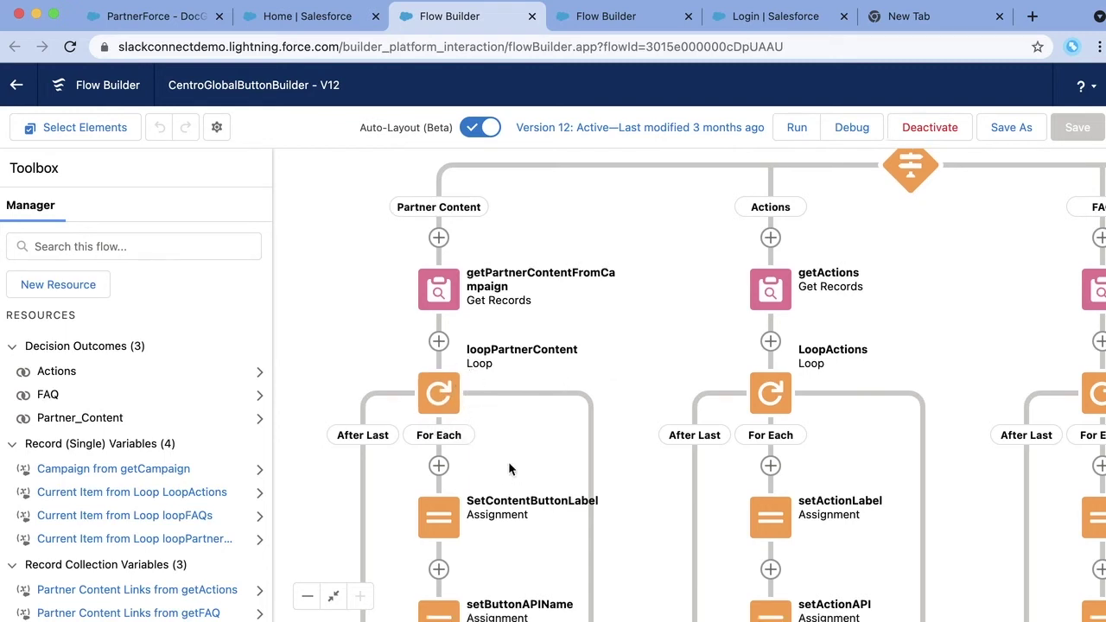
scroll(510, 397, "down", 3)
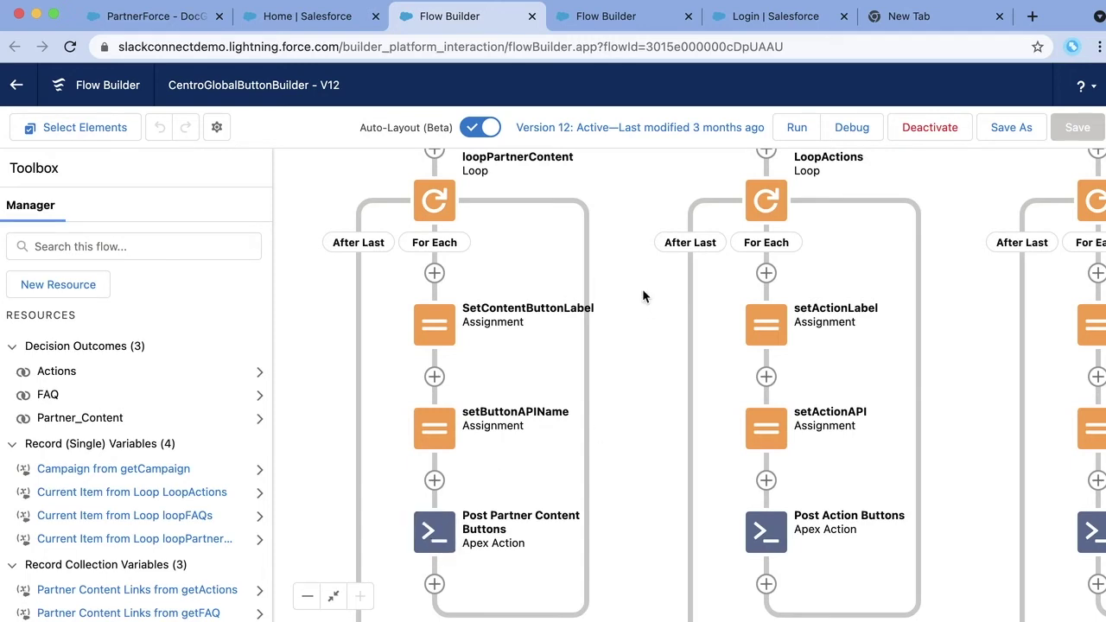
left_click_drag(642, 296, 581, 589)
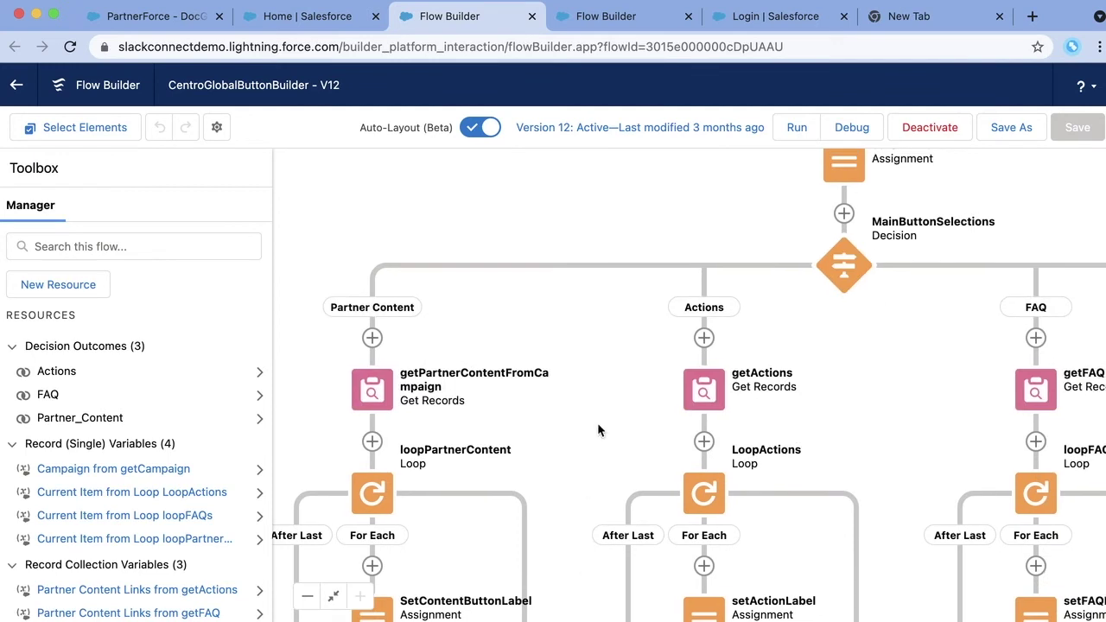
Step: Review the CentroGlobalButtonBuilder flow from the MainButtonSelections branches back up through setChannelId to its platform event start
left_click_drag(597, 423, 617, 372)
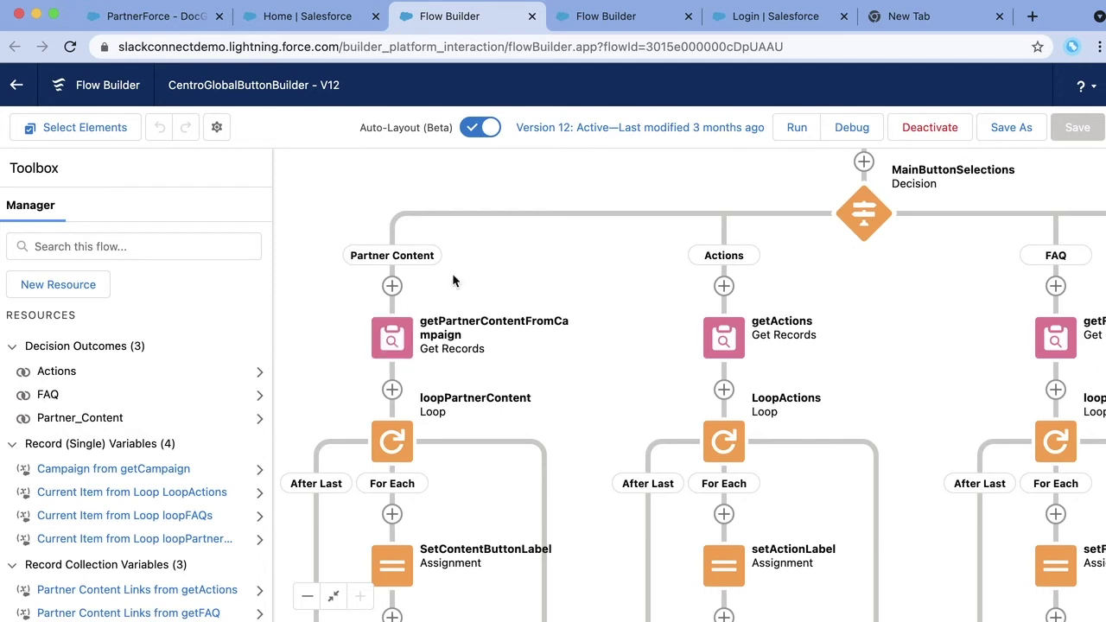
scroll(576, 274, "up", 4)
scroll(577, 274, "right", 3)
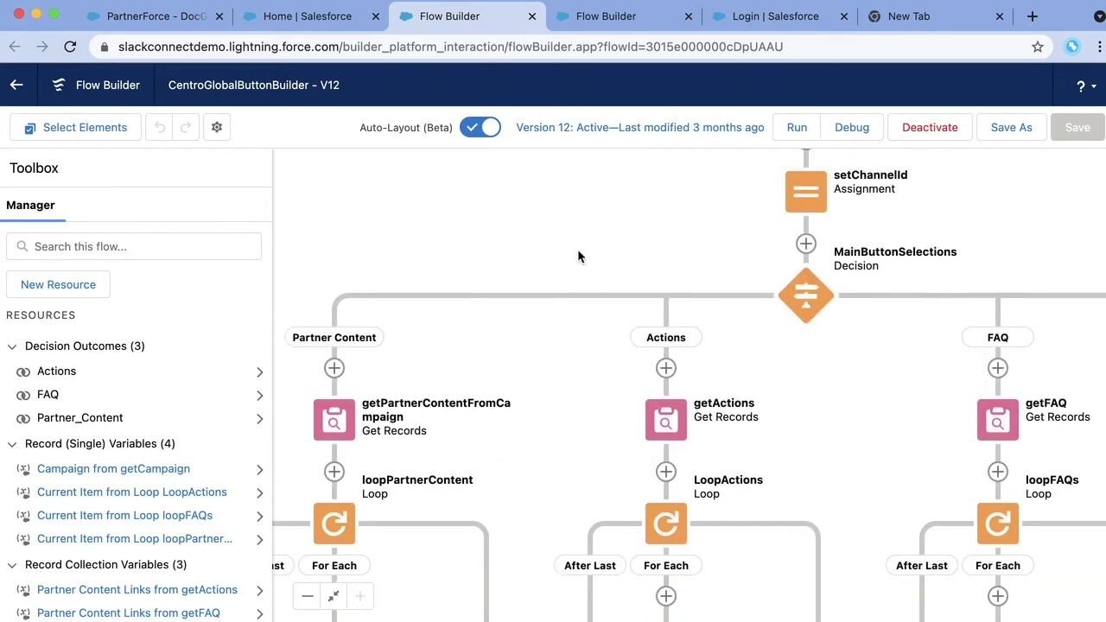
left_click_drag(587, 250, 539, 543)
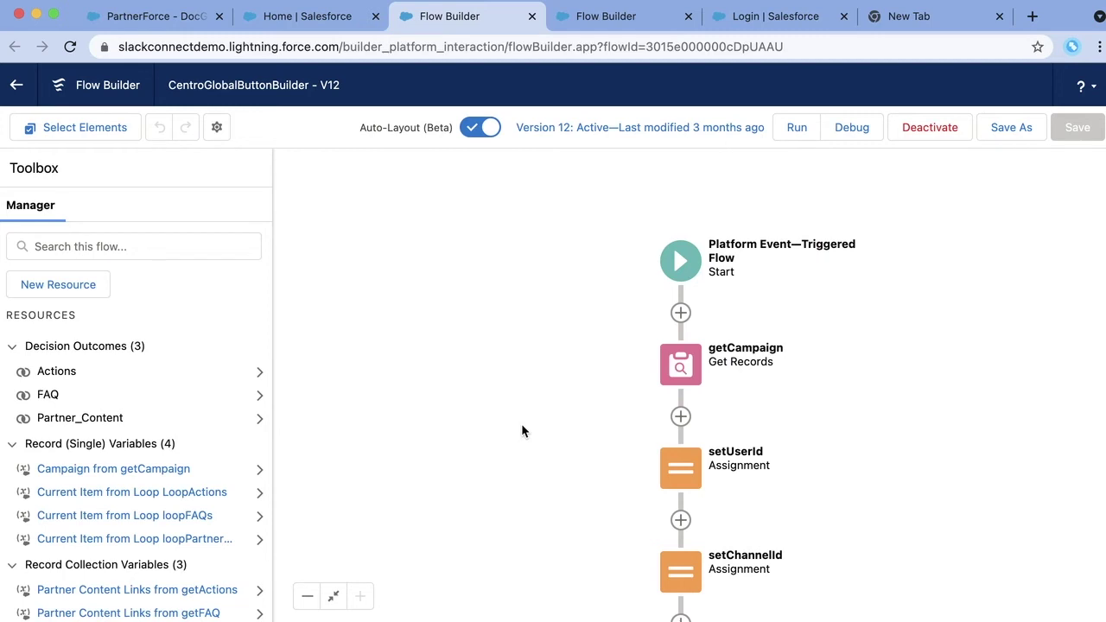
Step: Check the join messages in the linked Slack channel on the PartnerForce - DocGen campaign record, and return to the CentroGlobalButtonBuilder flow
left_click(152, 24)
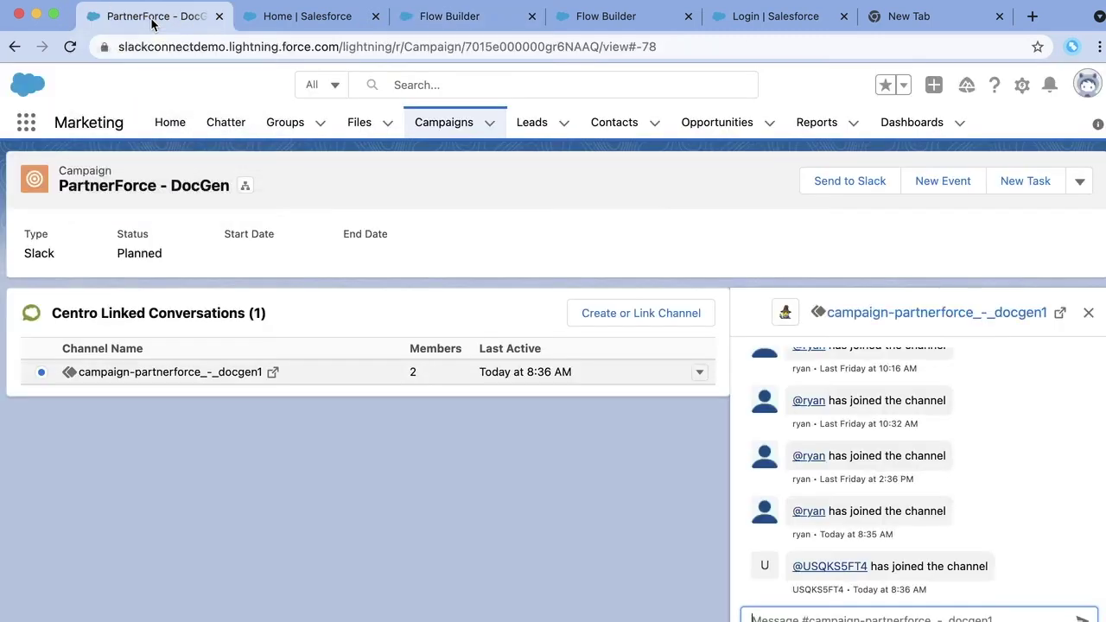
scroll(1058, 500, "up", 3)
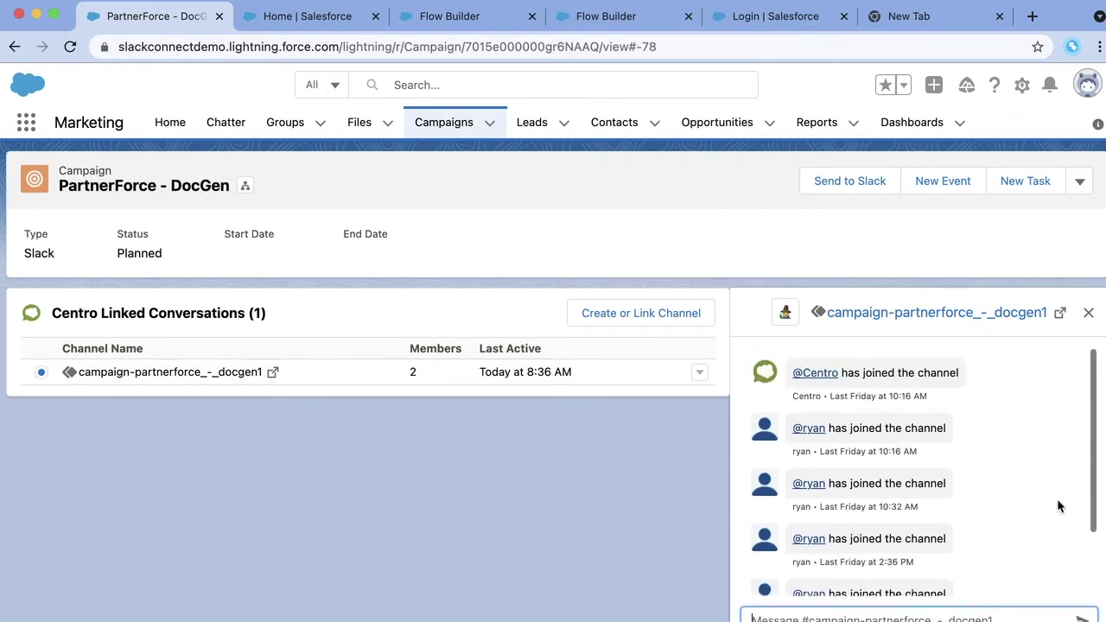
scroll(997, 526, "down", 3)
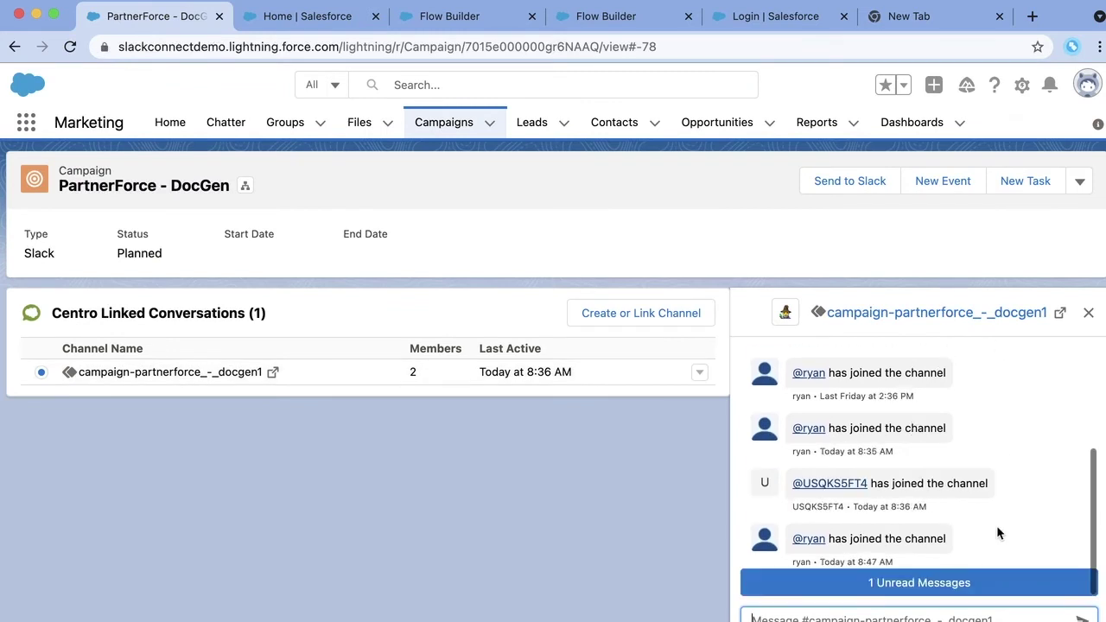
scroll(622, 393, "down", 2)
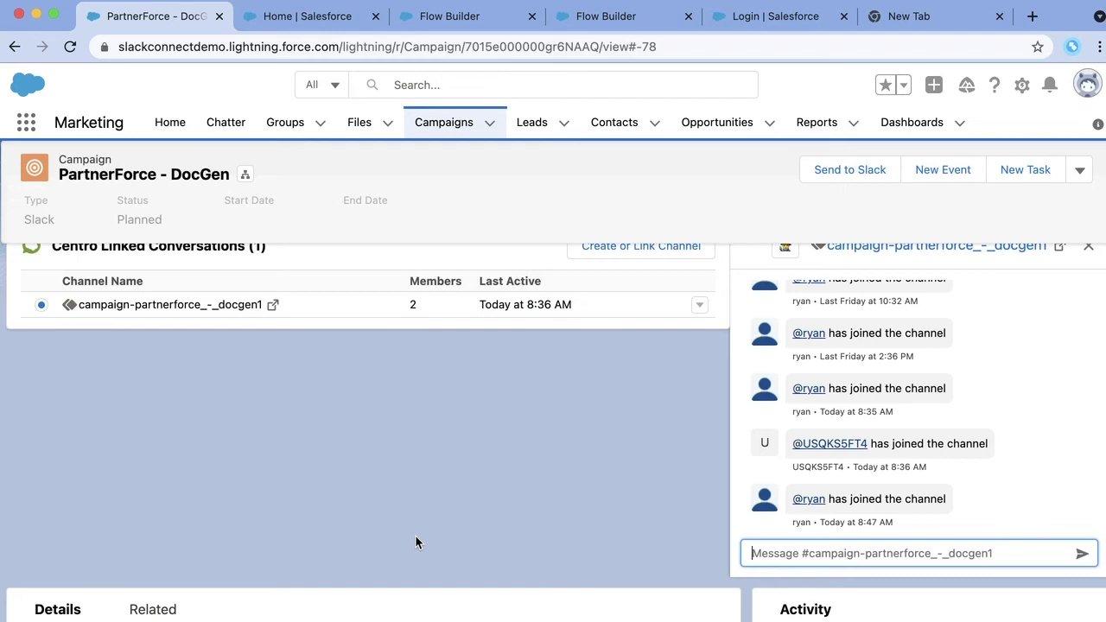
left_click(438, 27)
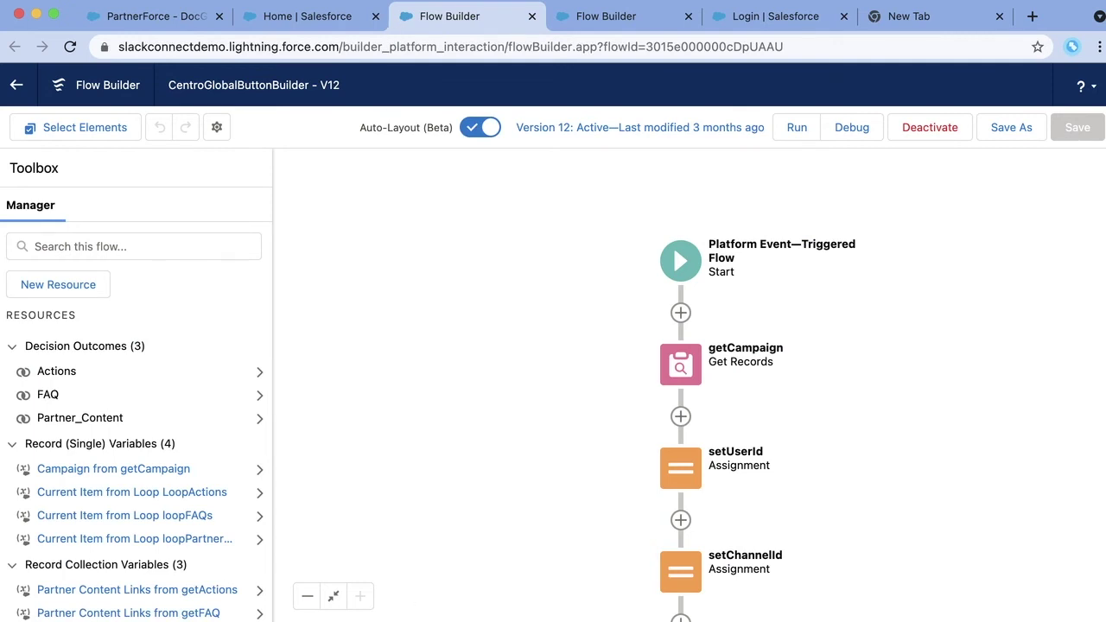
Step: Switch to Slack and open the Create a Case workflow for editing in the SFDemoCentro workspace's Workflow Builder
key("ctrl+Tab")
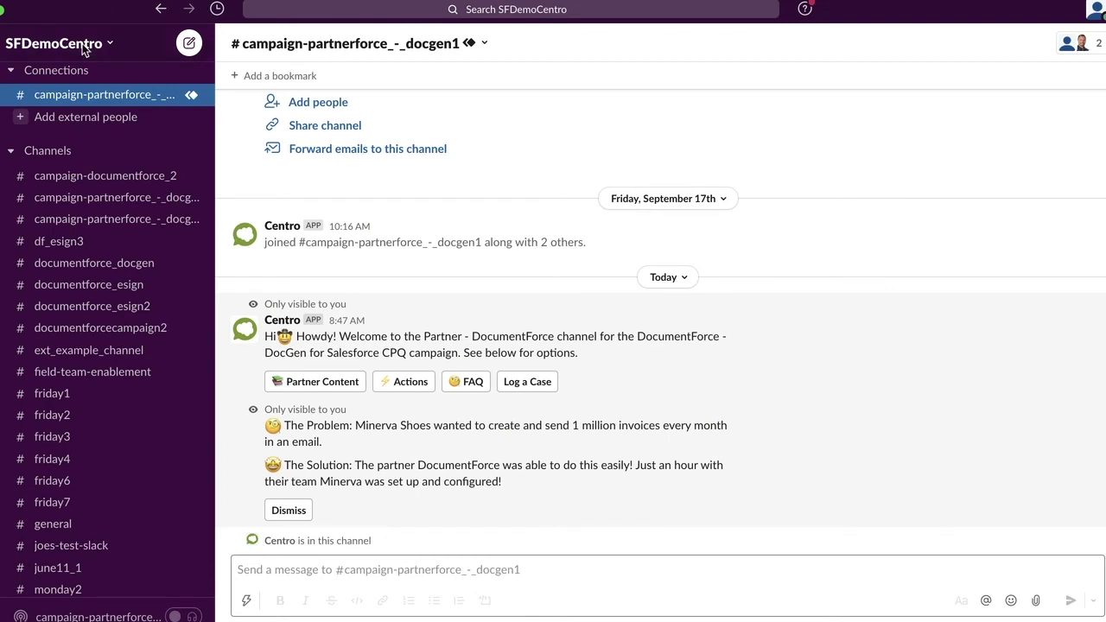
left_click(84, 49)
mouse_move(90, 301)
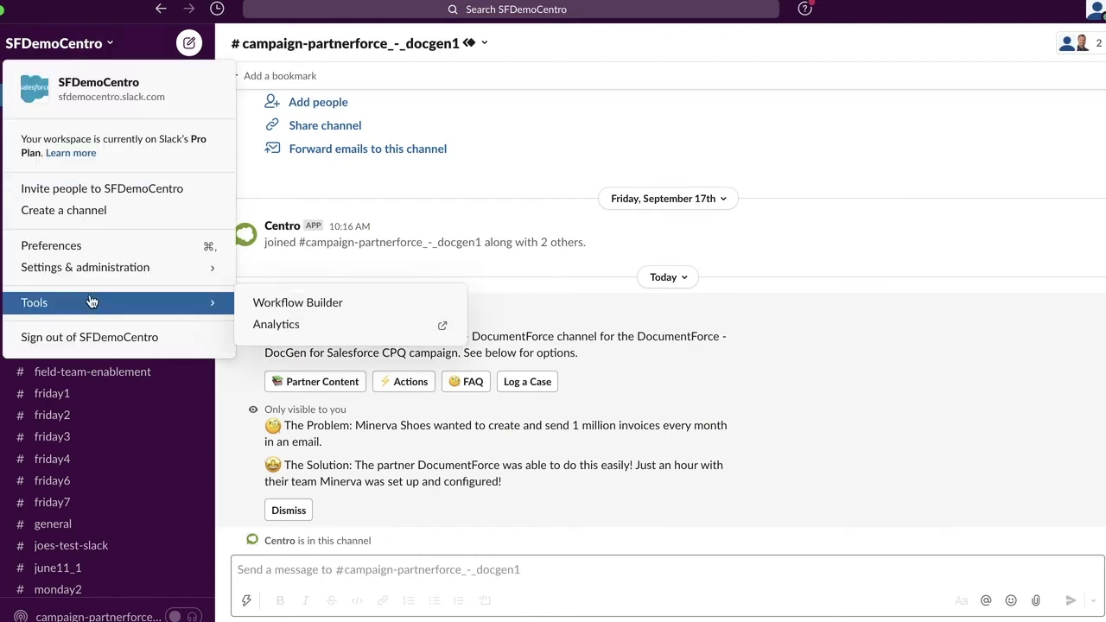
left_click(364, 316)
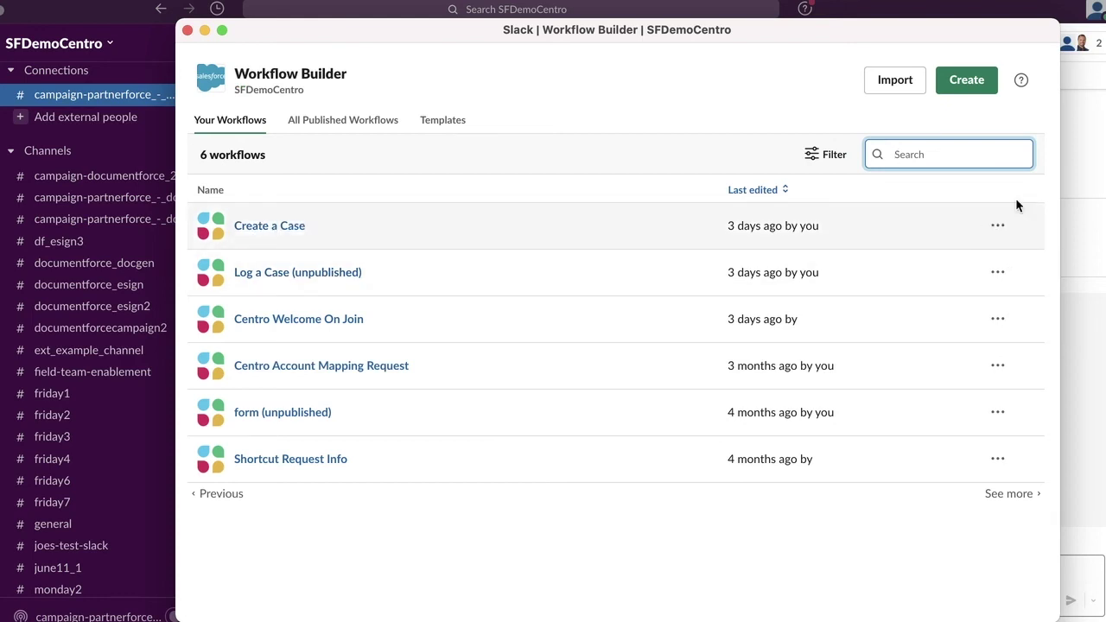
left_click(1000, 224)
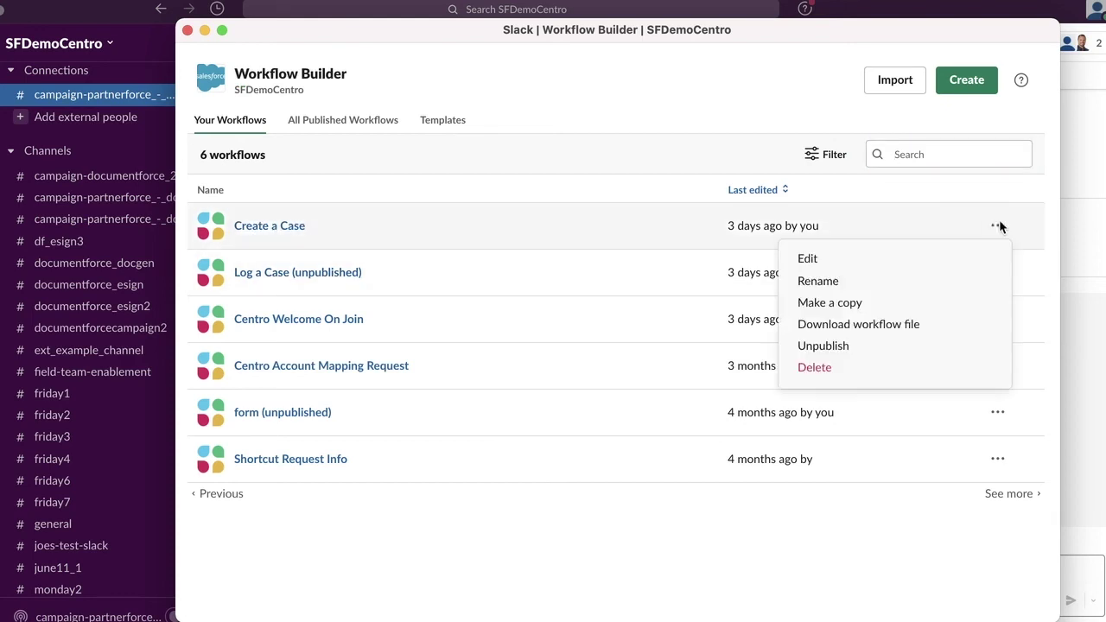
left_click(919, 268)
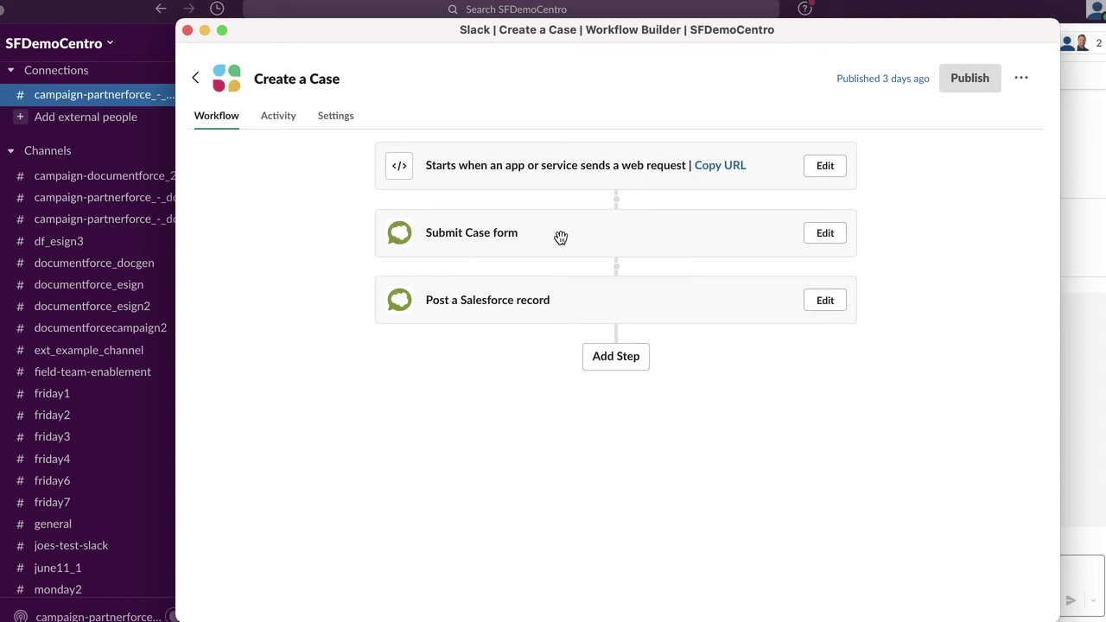
Step: Review the channel, message, displayed fields and hidden fields of the Submit Case form step, and close it without saving
left_click(833, 234)
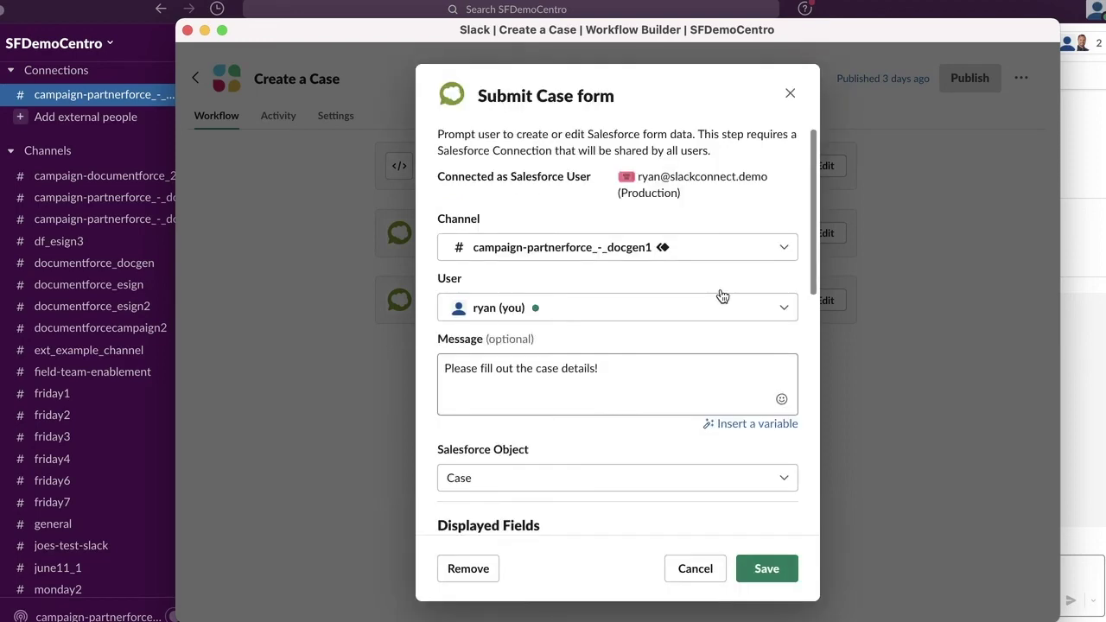
scroll(723, 296, "down", 10)
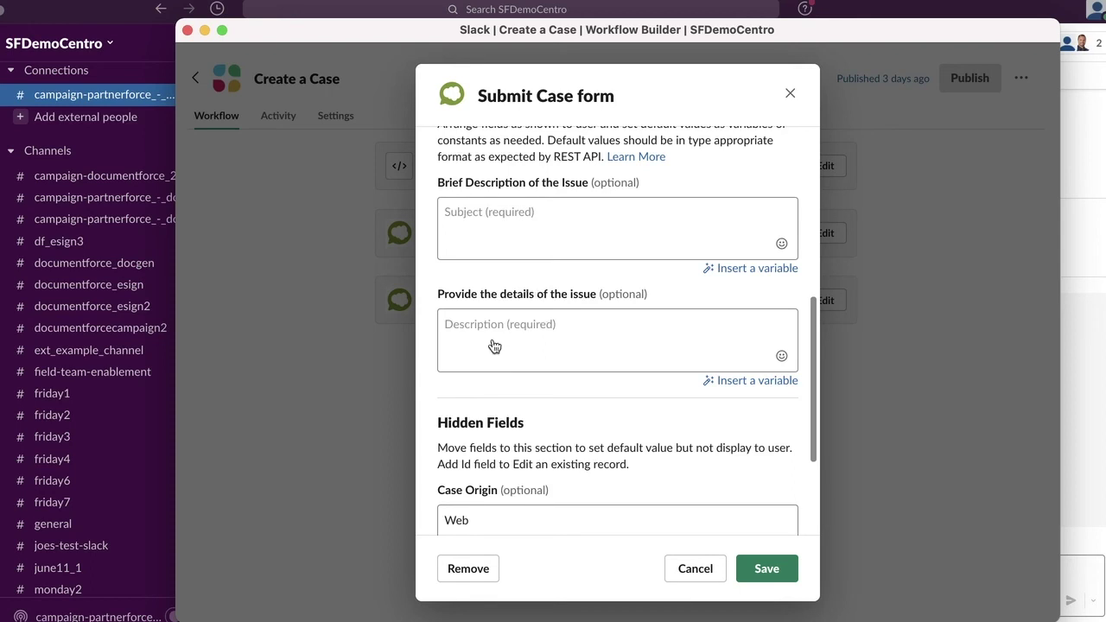
scroll(488, 337, "down", 4)
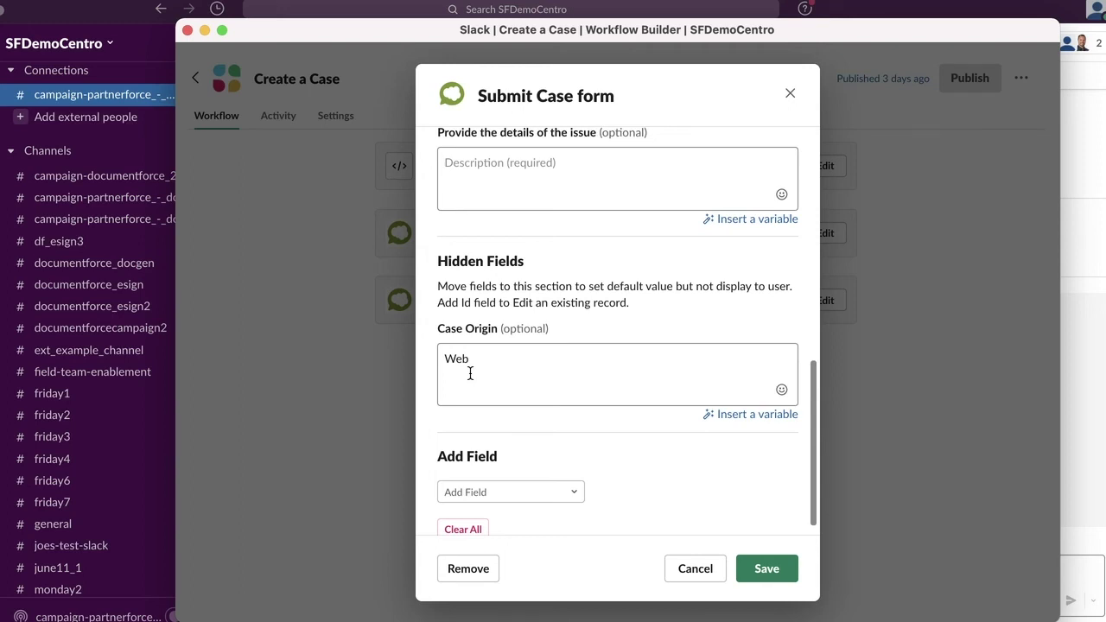
scroll(470, 373, "up", 3)
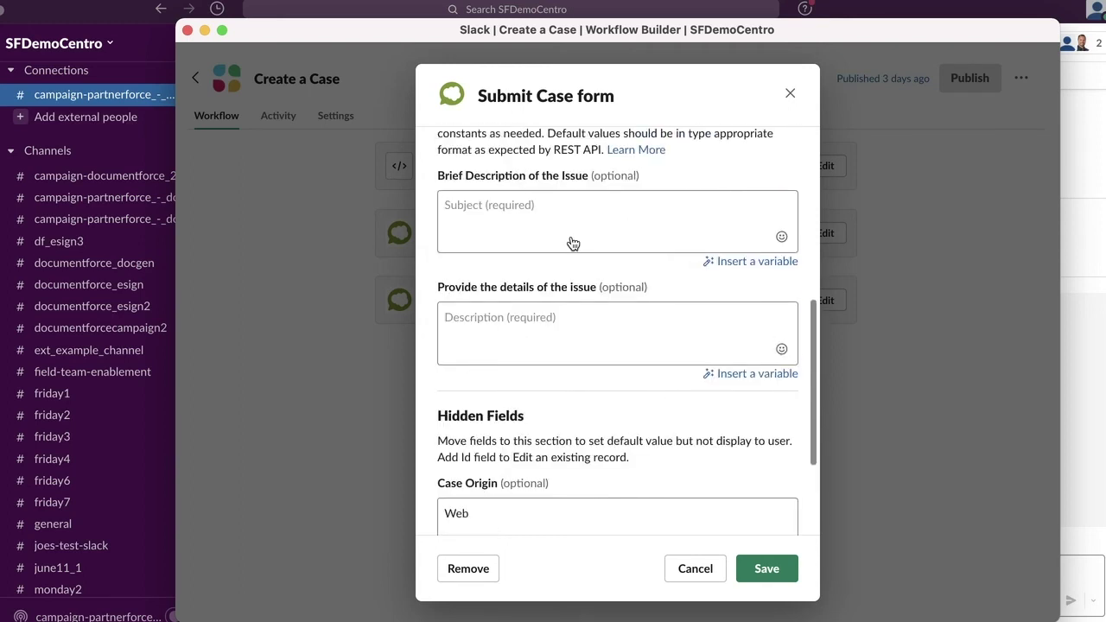
scroll(612, 237, "down", 2)
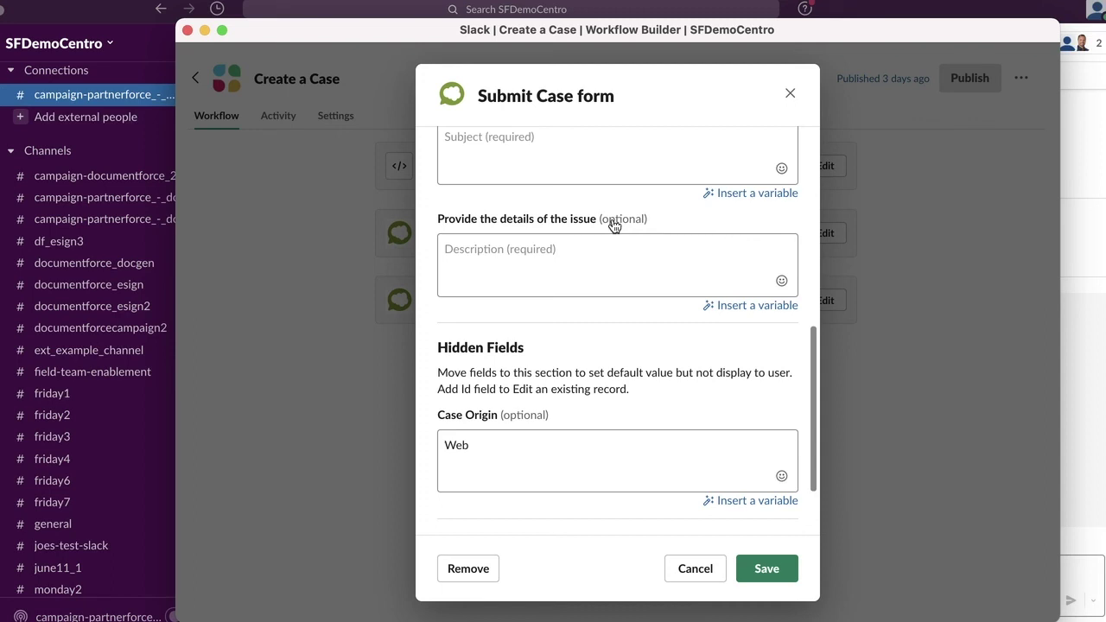
scroll(621, 419, "up", 1)
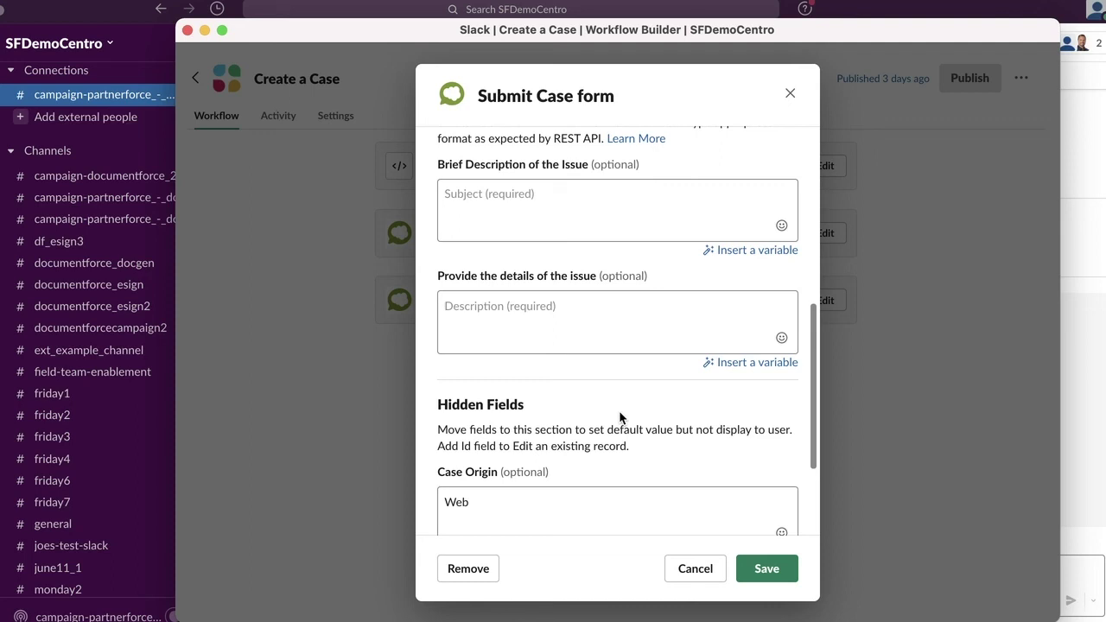
scroll(618, 417, "down", 1)
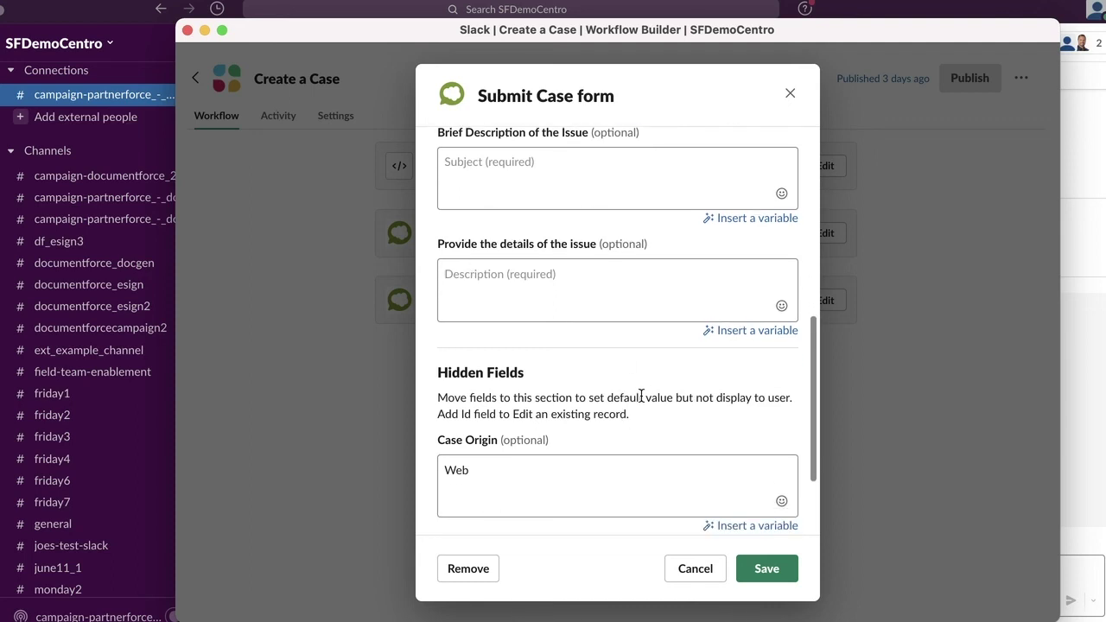
scroll(641, 395, "down", 3)
scroll(642, 402, "up", 5)
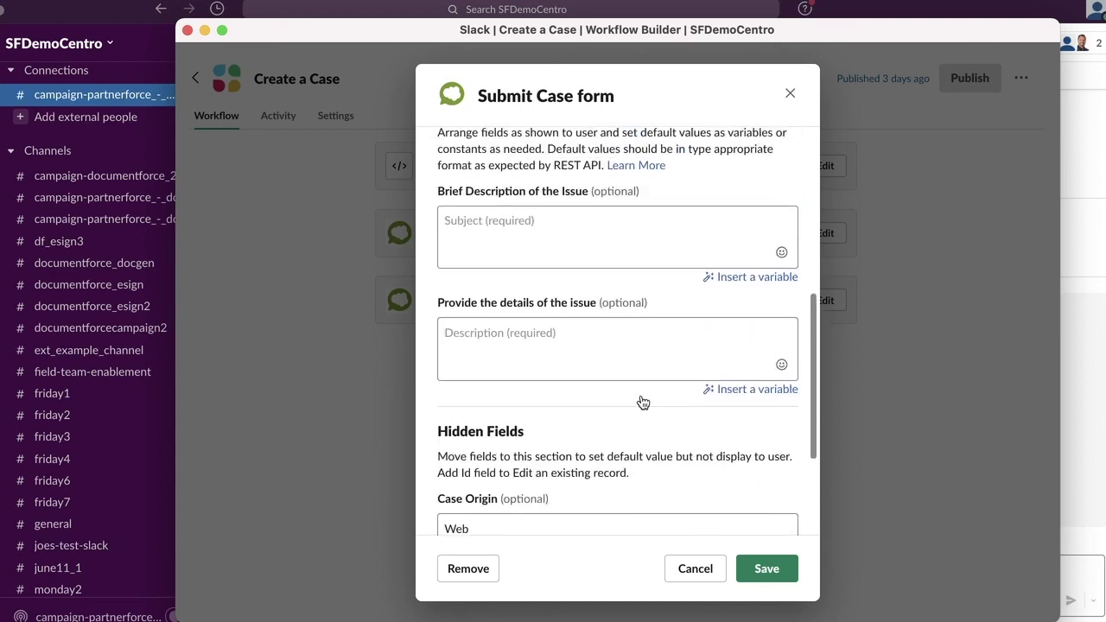
scroll(643, 402, "up", 1)
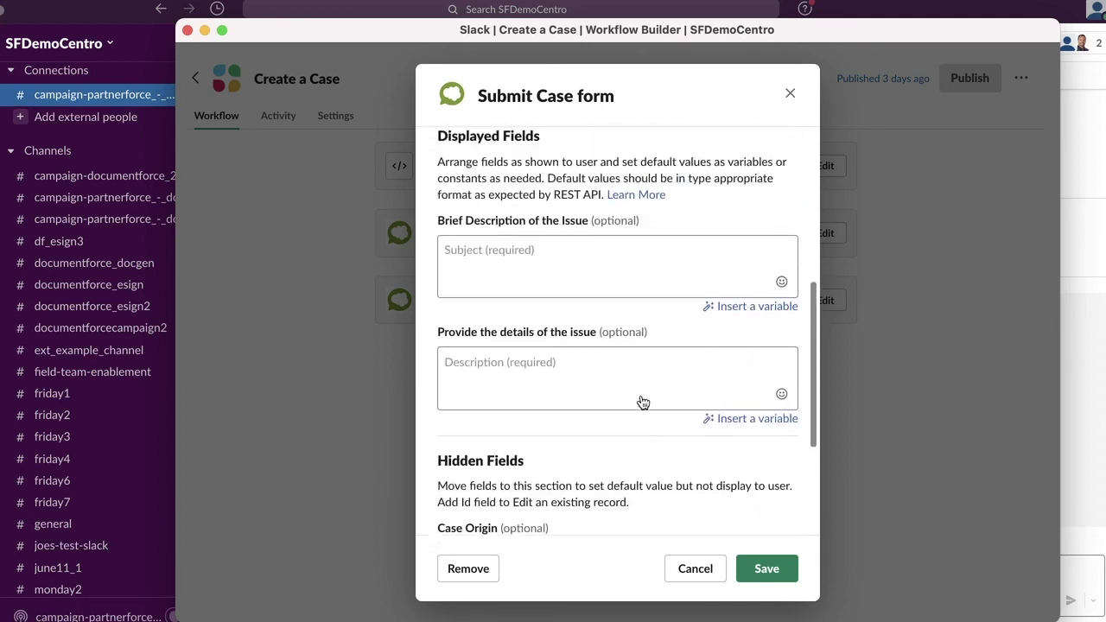
left_click(790, 97)
left_click(716, 578)
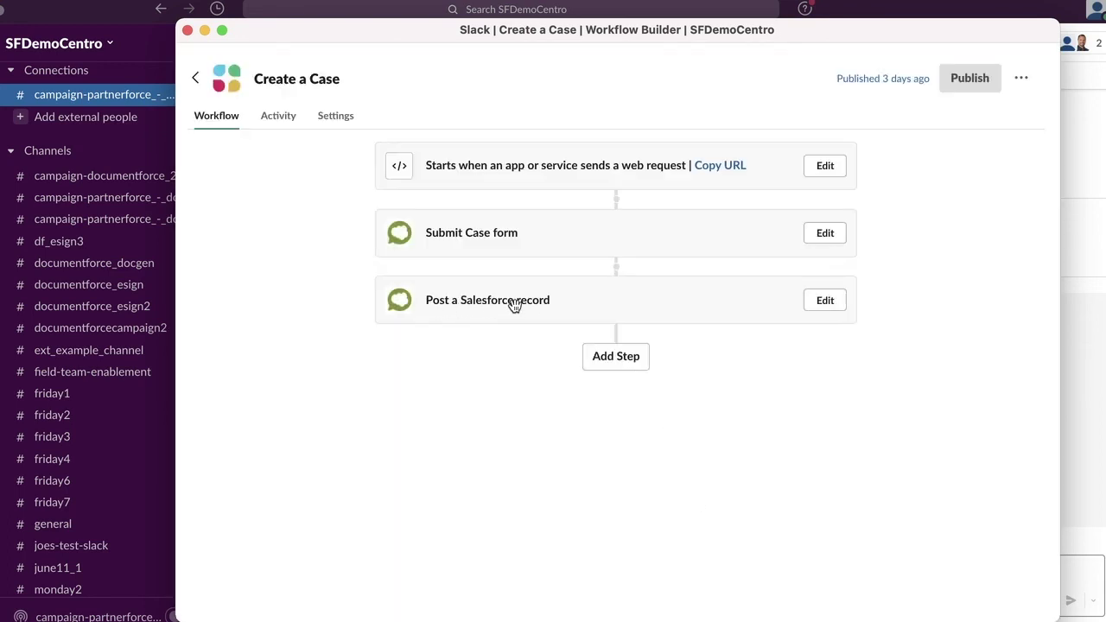
Step: Review the channel, record ID and additional message of the Post a Salesforce record step, and discard any changes
left_click(825, 303)
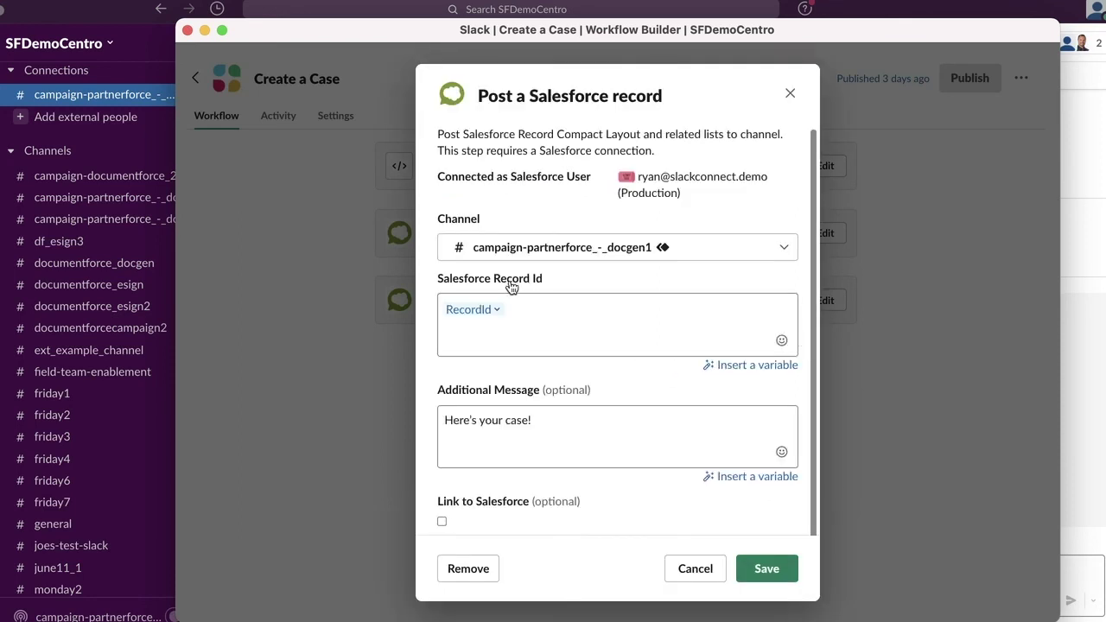
scroll(529, 296, "down", 1)
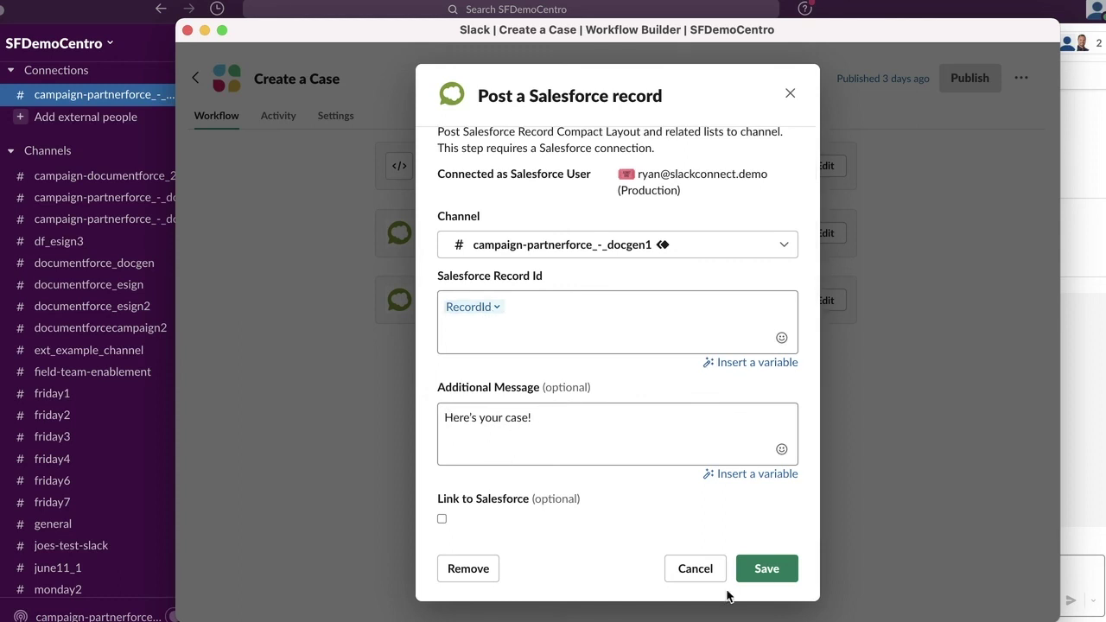
left_click(689, 571)
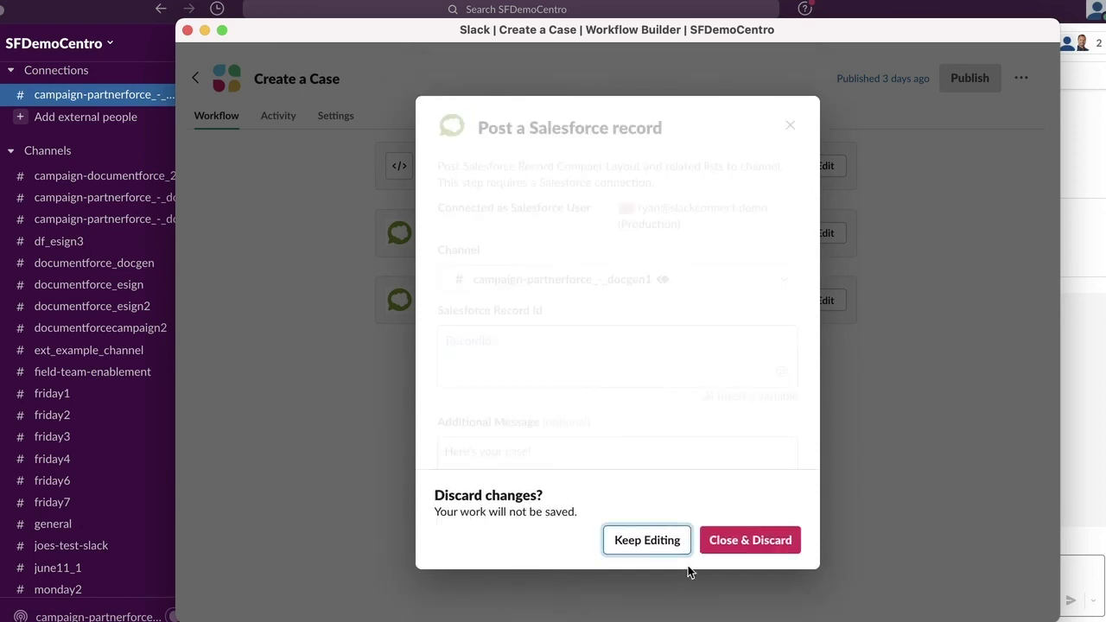
left_click(768, 541)
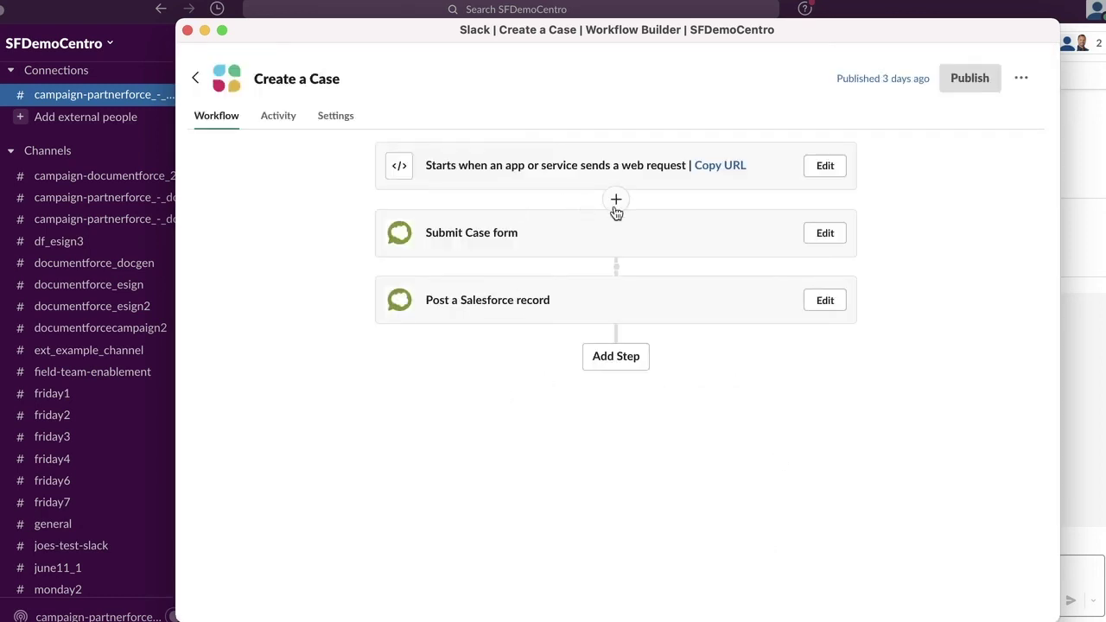
Step: Copy the Create a Case workflow's web request URL and switch to the Log a Case button settings in Salesforce Flow Builder
left_click(717, 177)
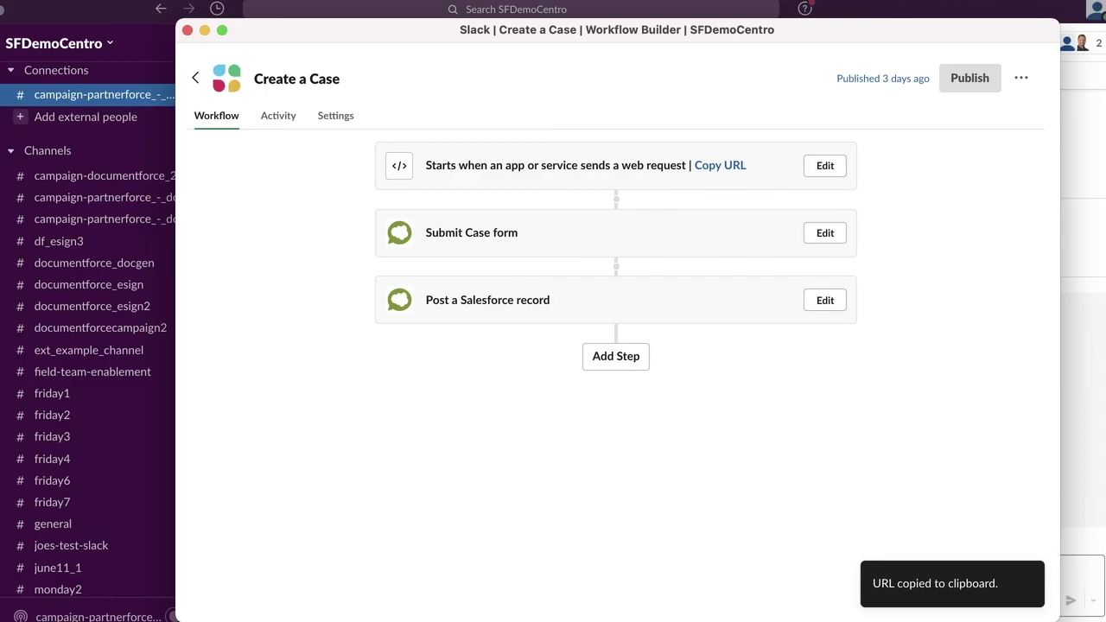
key("super+Tab")
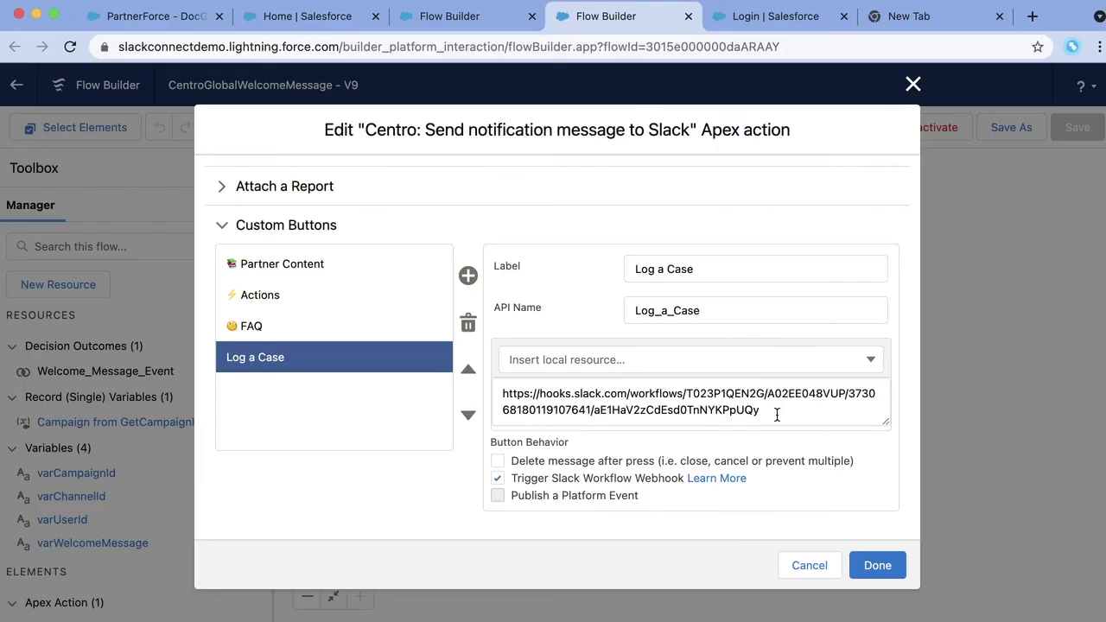